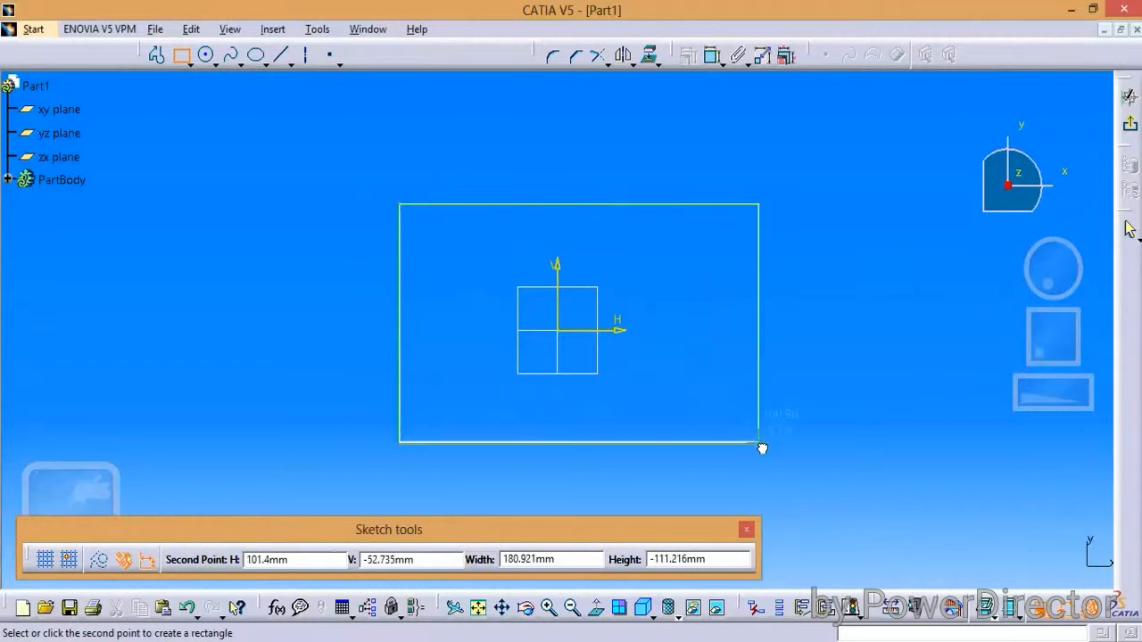
- Sketch a rectangle about 152 by 100 mm around the origin and pad it 20 mm
click(703, 441)
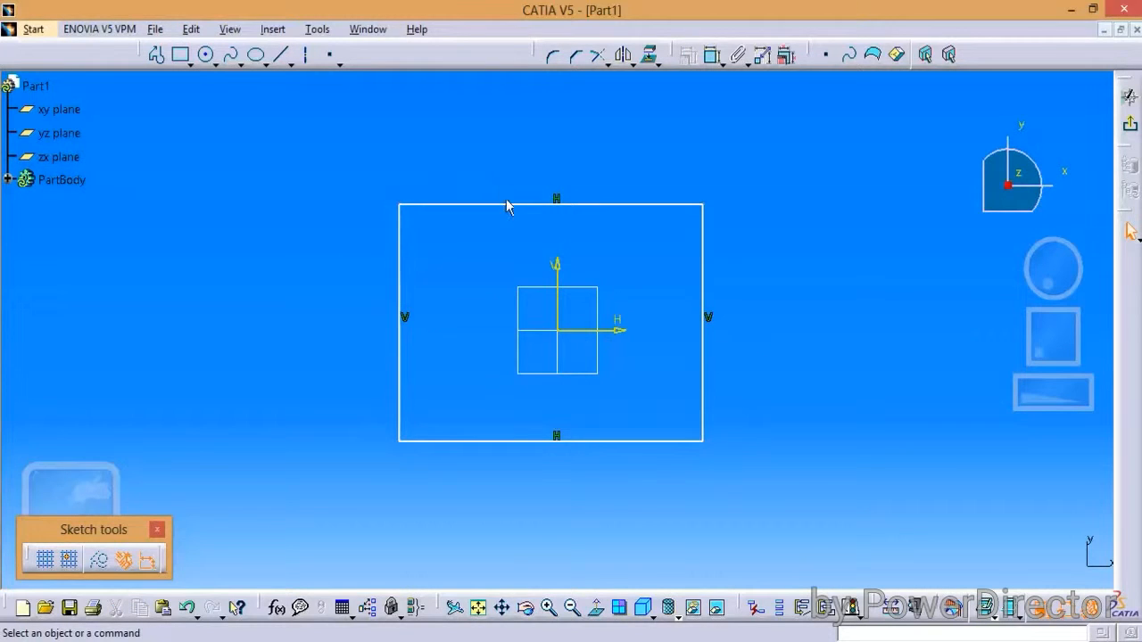
mouse_move(527, 206)
mouse_down()
mouse_move(535, 235)
mouse_move(529, 225)
mouse_up()
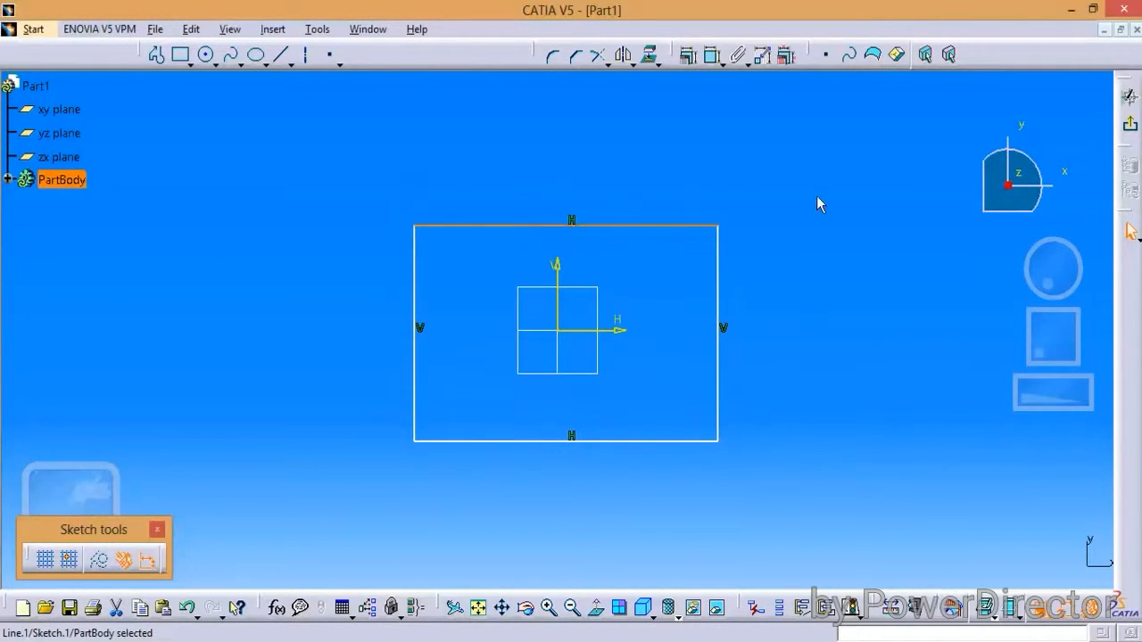
click(1132, 127)
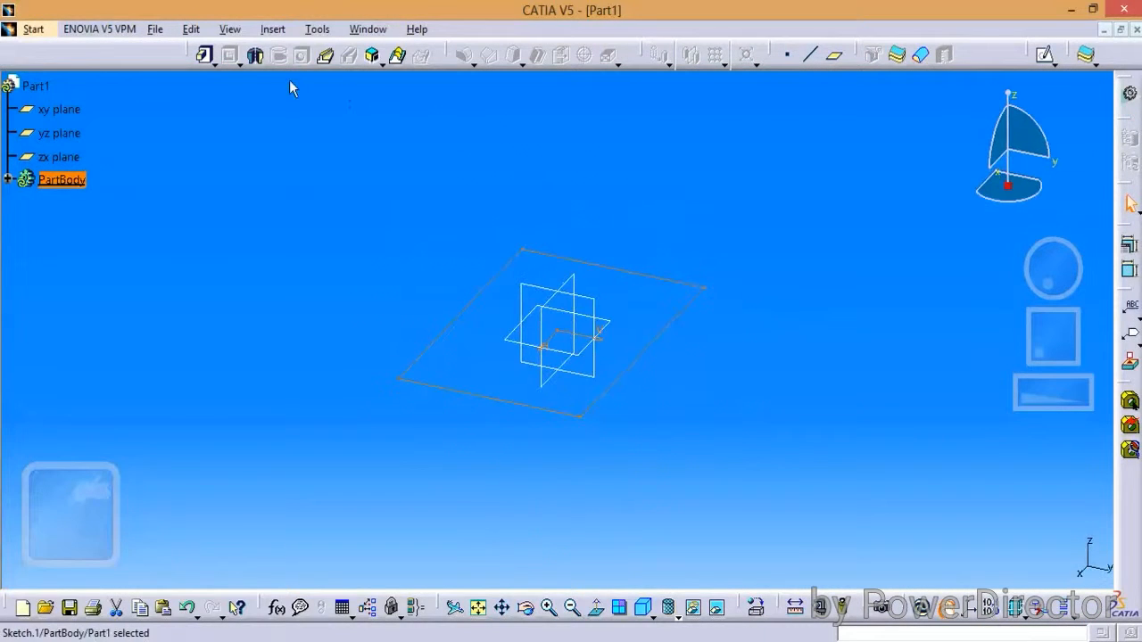
click(204, 56)
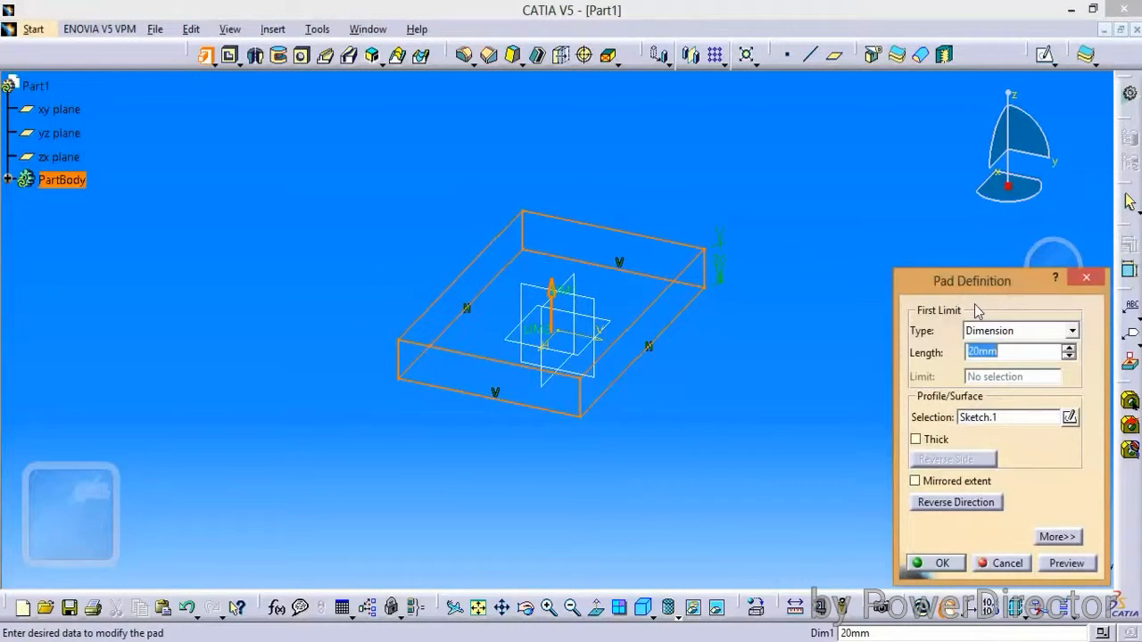
click(939, 562)
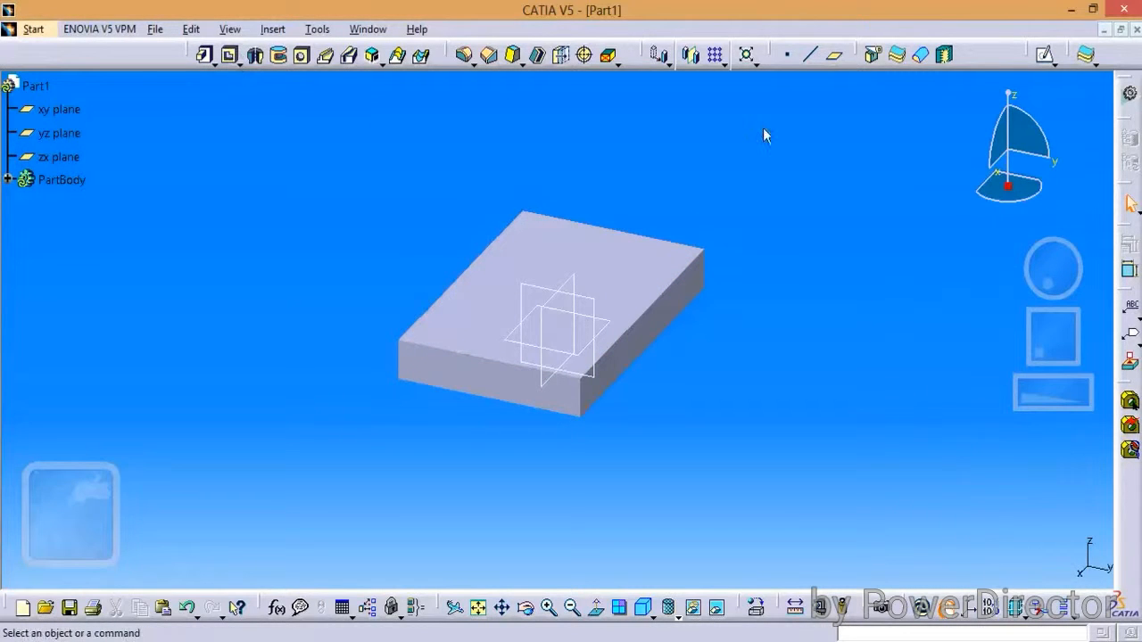
- Sketch a circle on the plate's top face, centred on the negative H axis, and enlarge it from about 17.5 mm radius
click(1047, 59)
click(630, 273)
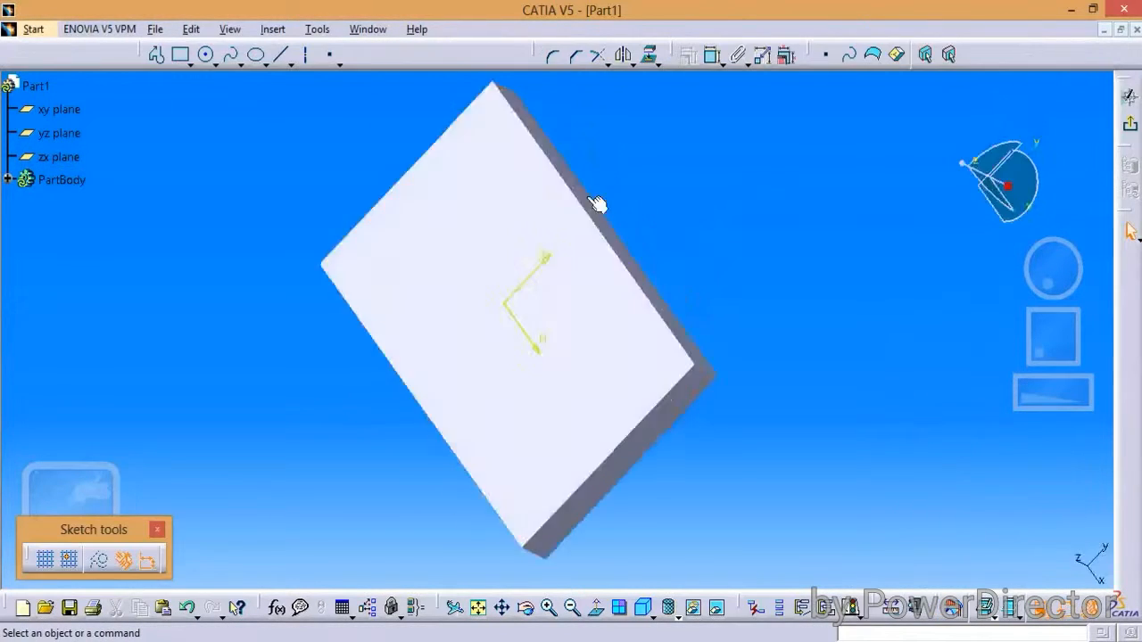
click(209, 57)
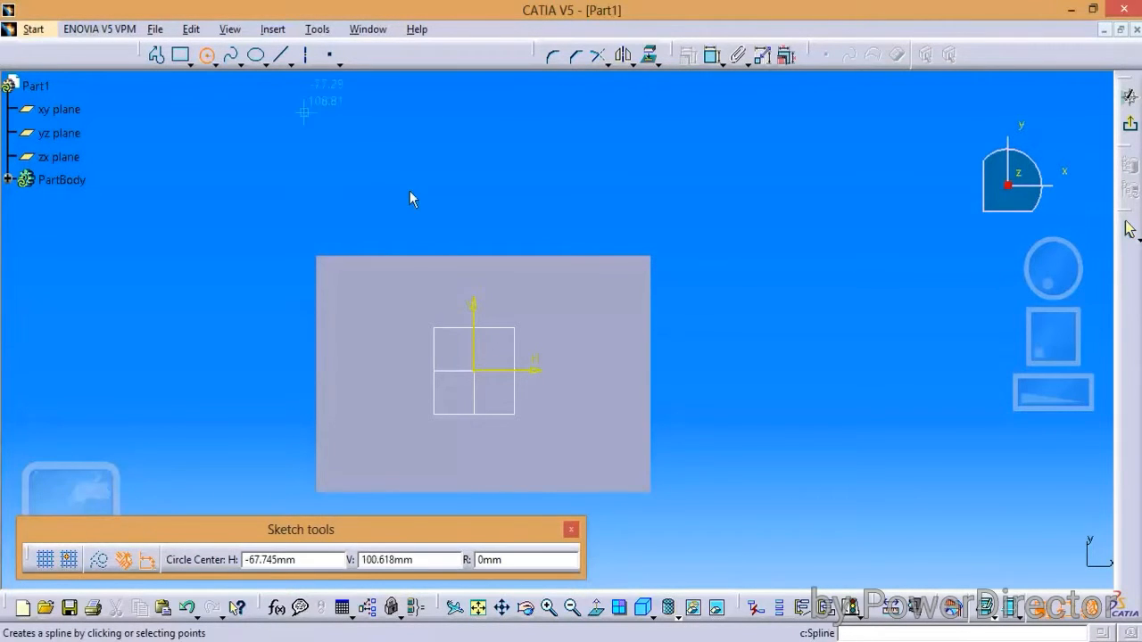
click(363, 370)
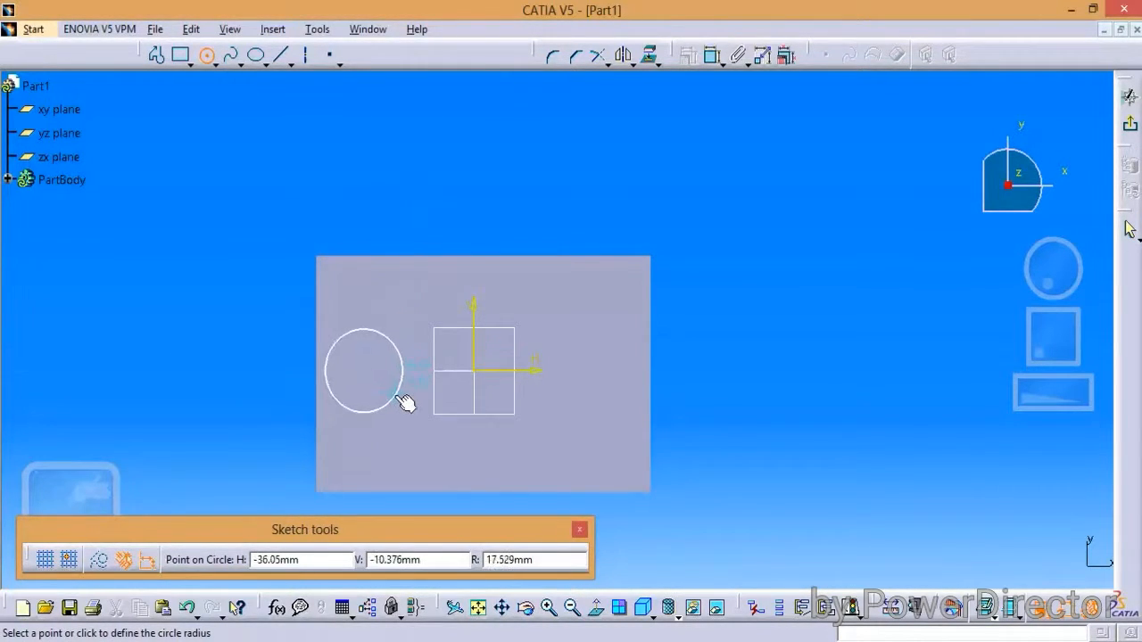
click(394, 394)
drag(394, 348, 432, 361)
- Sketch a second circle of about 26 mm radius on the positive H axis, shift it inward over the plate, and exit the sketch
click(207, 56)
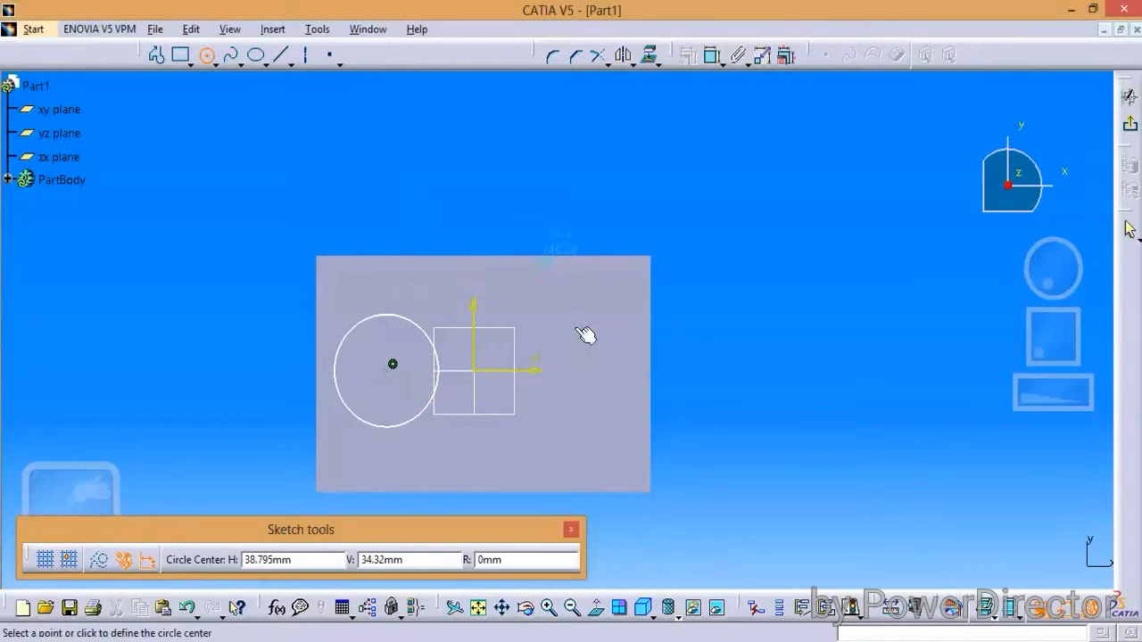
click(597, 371)
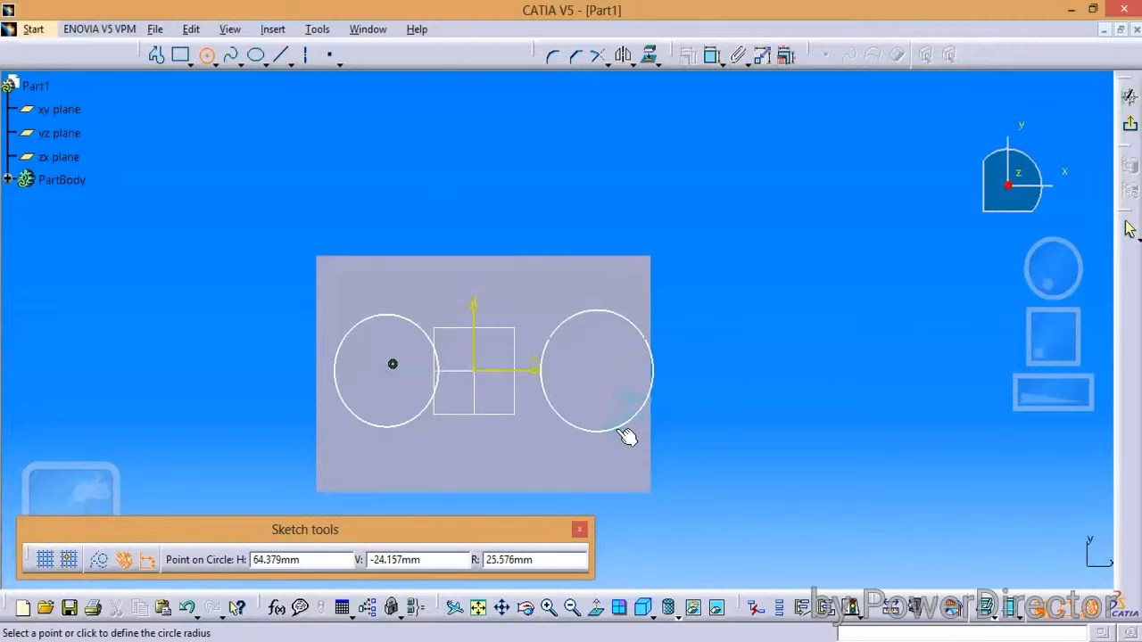
click(613, 428)
drag(622, 320, 590, 315)
click(741, 299)
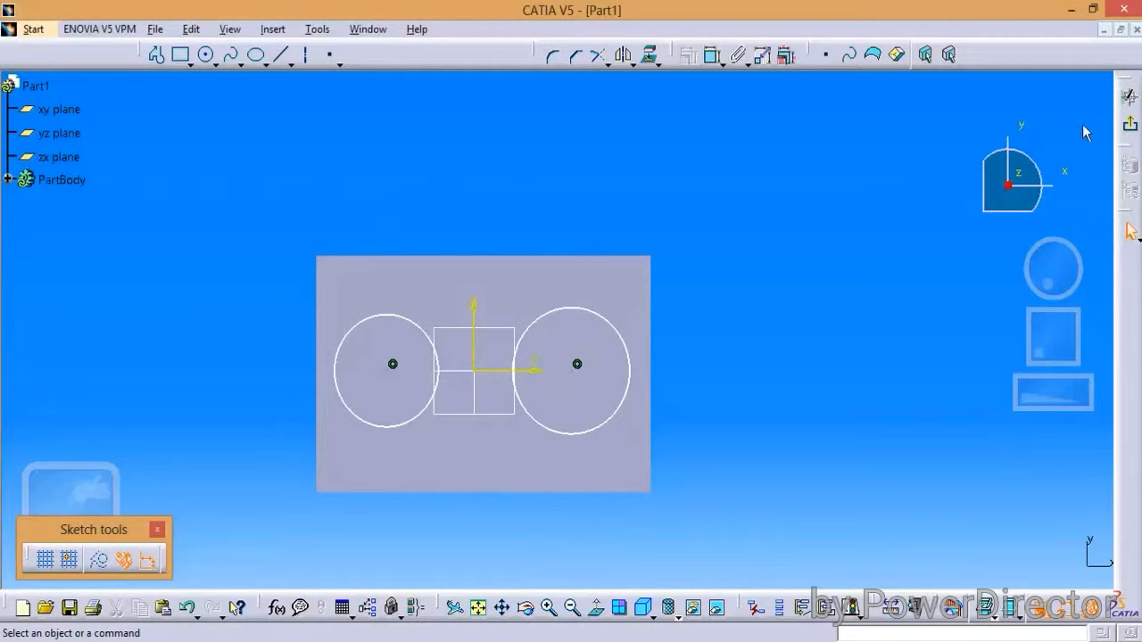
click(1131, 127)
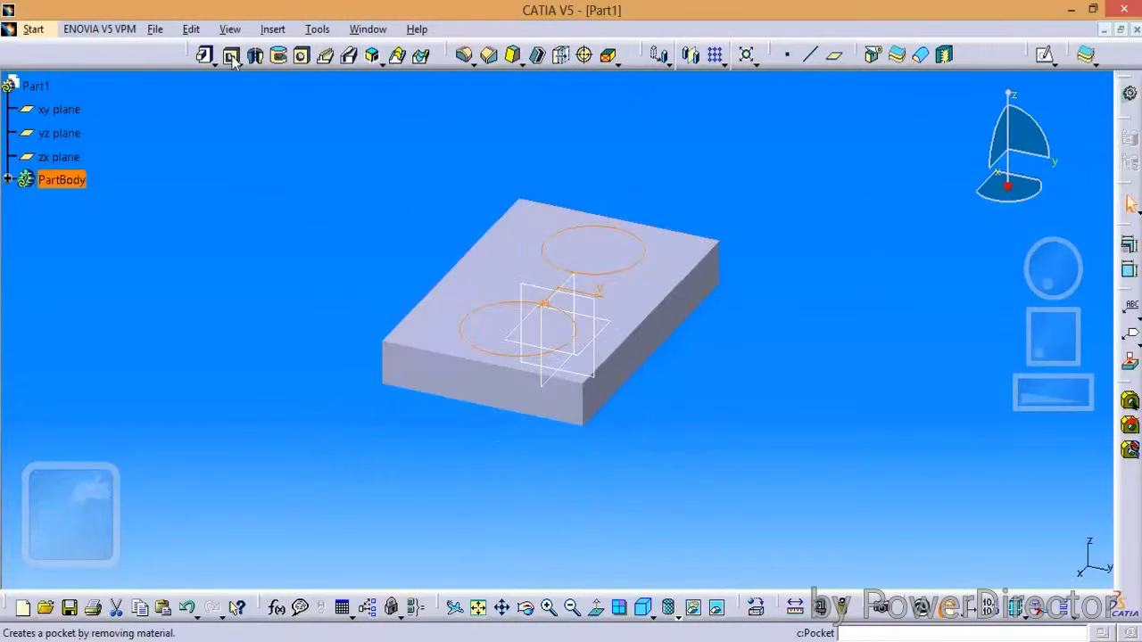
- Pad the sketch with the two large circles 20 mm upward from the plate's top face
click(231, 56)
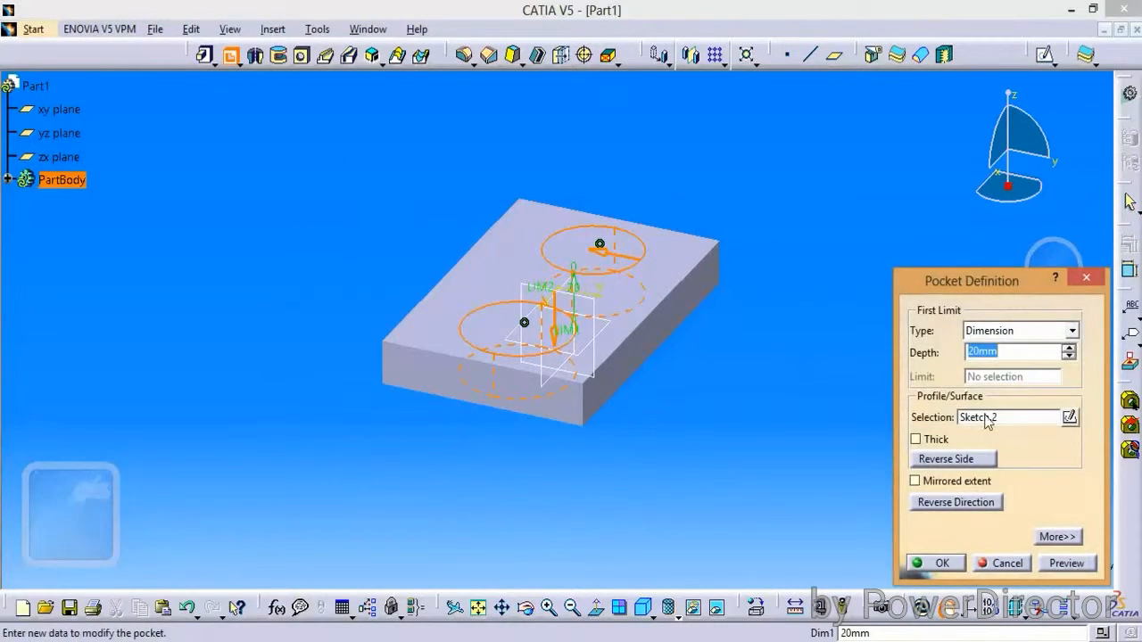
click(935, 502)
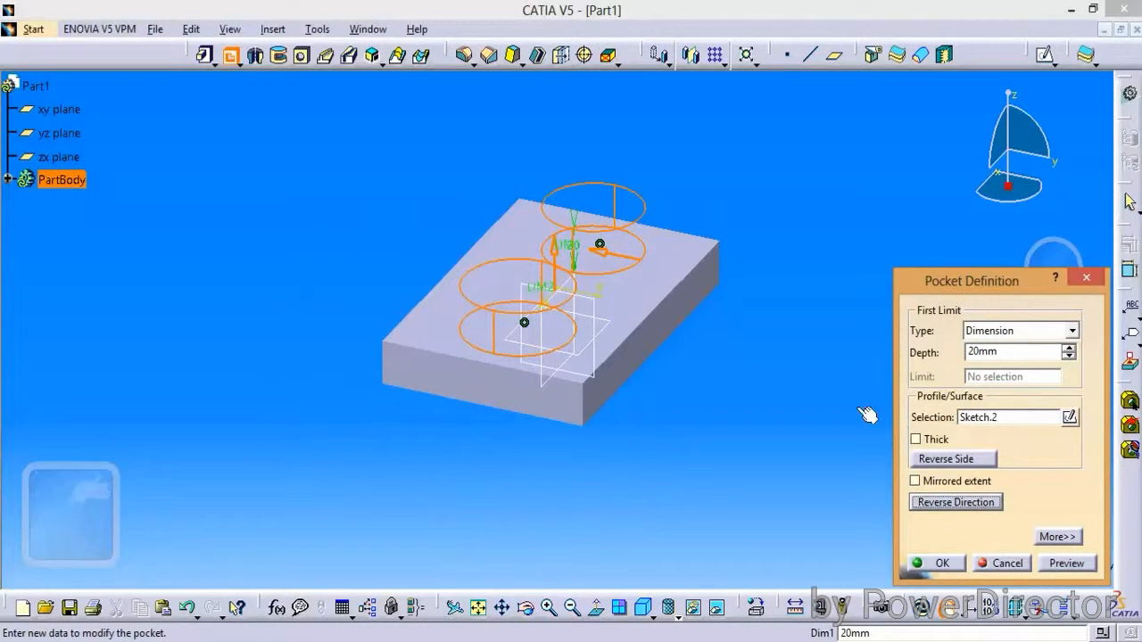
click(206, 56)
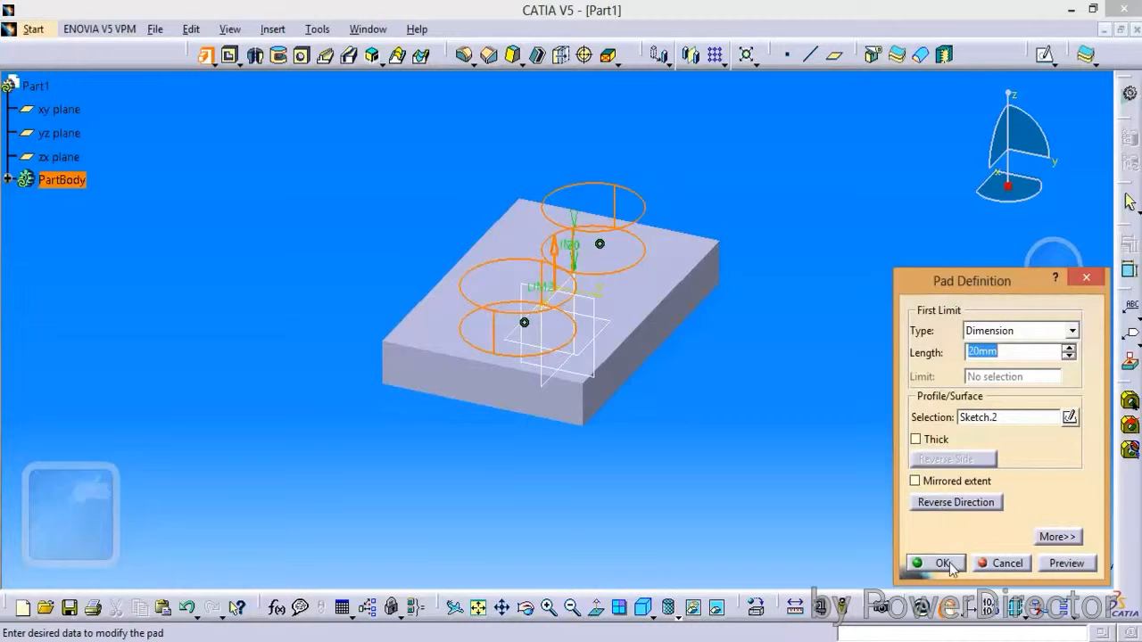
click(943, 564)
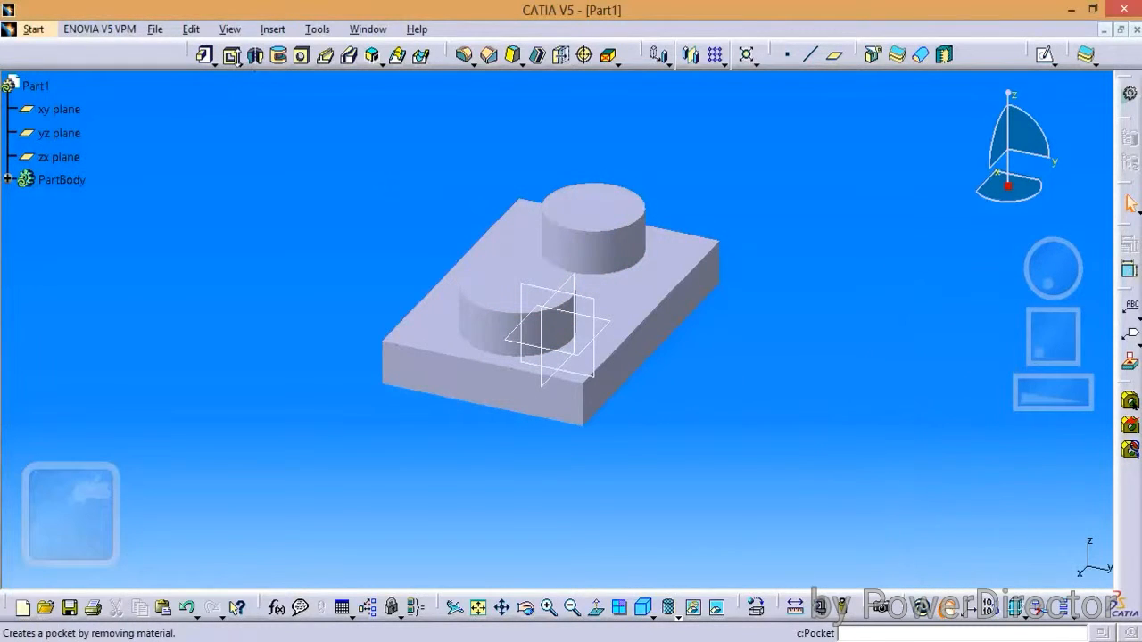
click(232, 56)
click(613, 208)
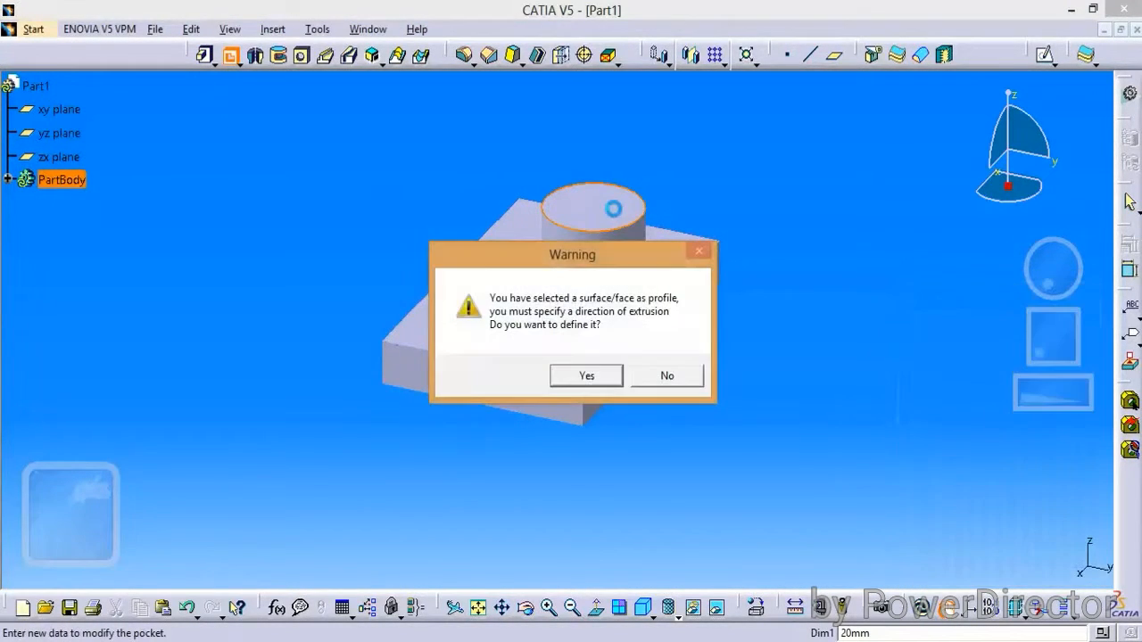
click(665, 383)
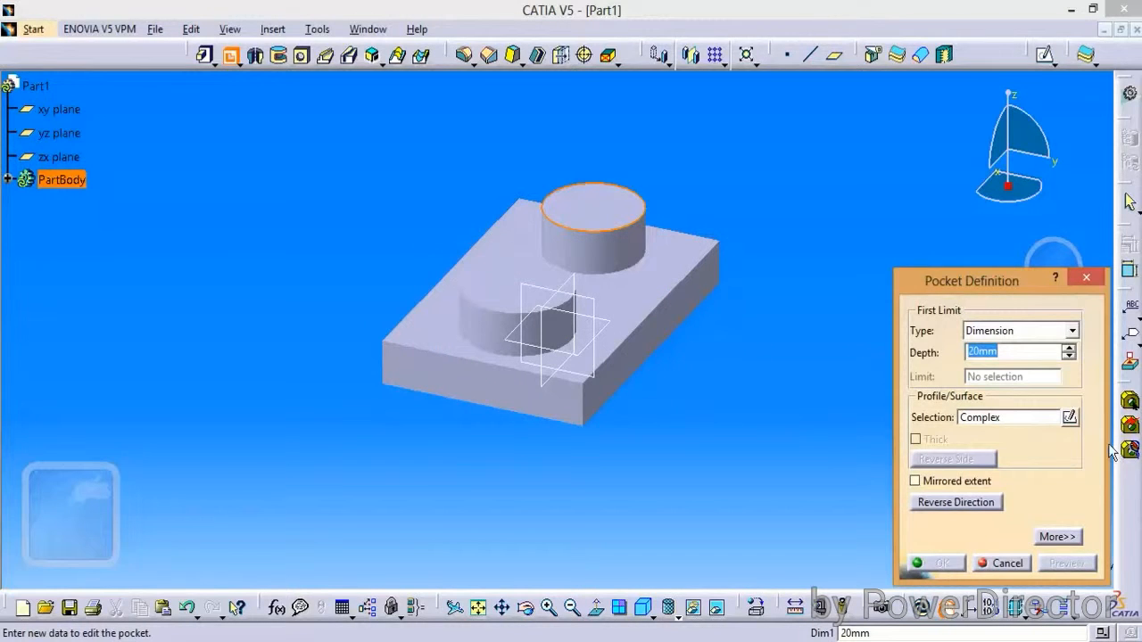
click(1087, 280)
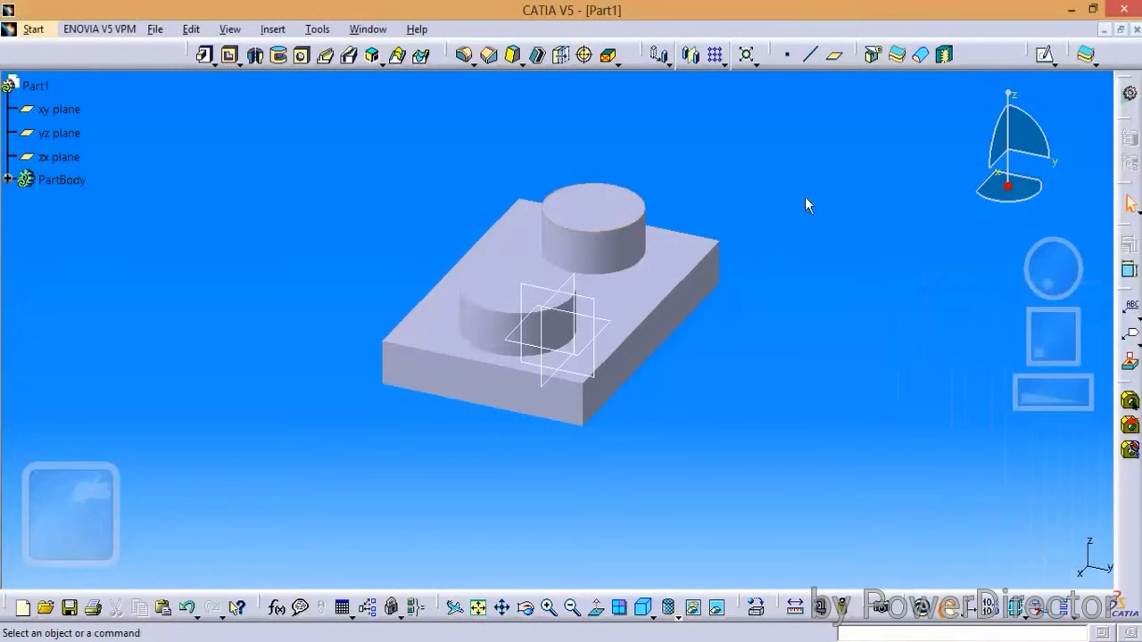
- Start a sketch on the cylindrical boss's top face and draw a circle of about 8 mm radius inside the boss on the negative H axis
click(1044, 56)
click(615, 206)
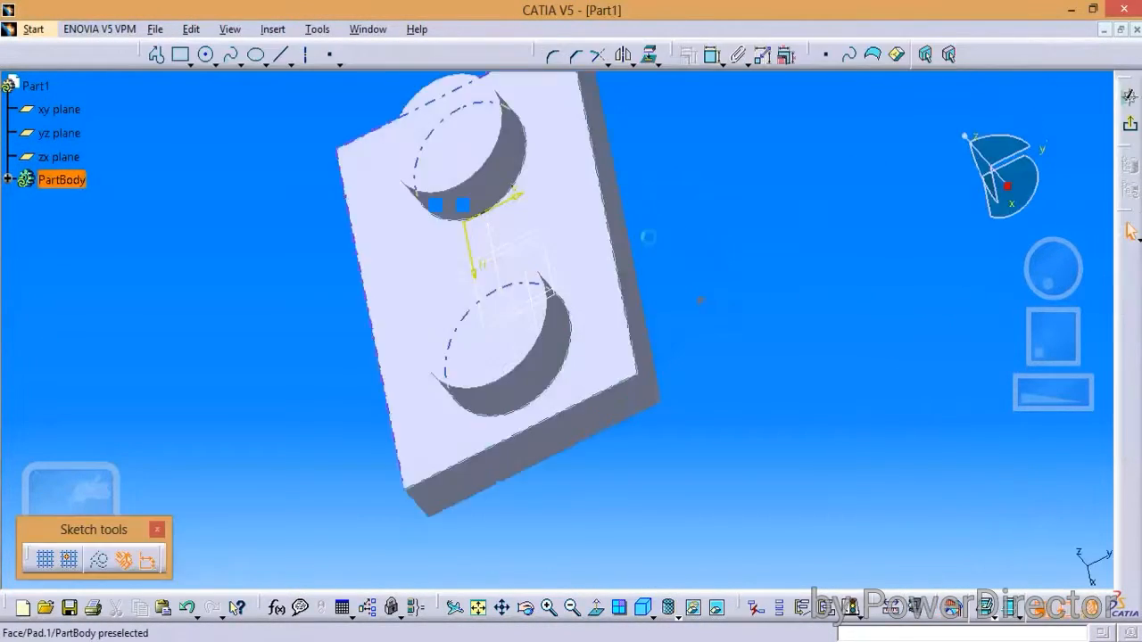
click(206, 57)
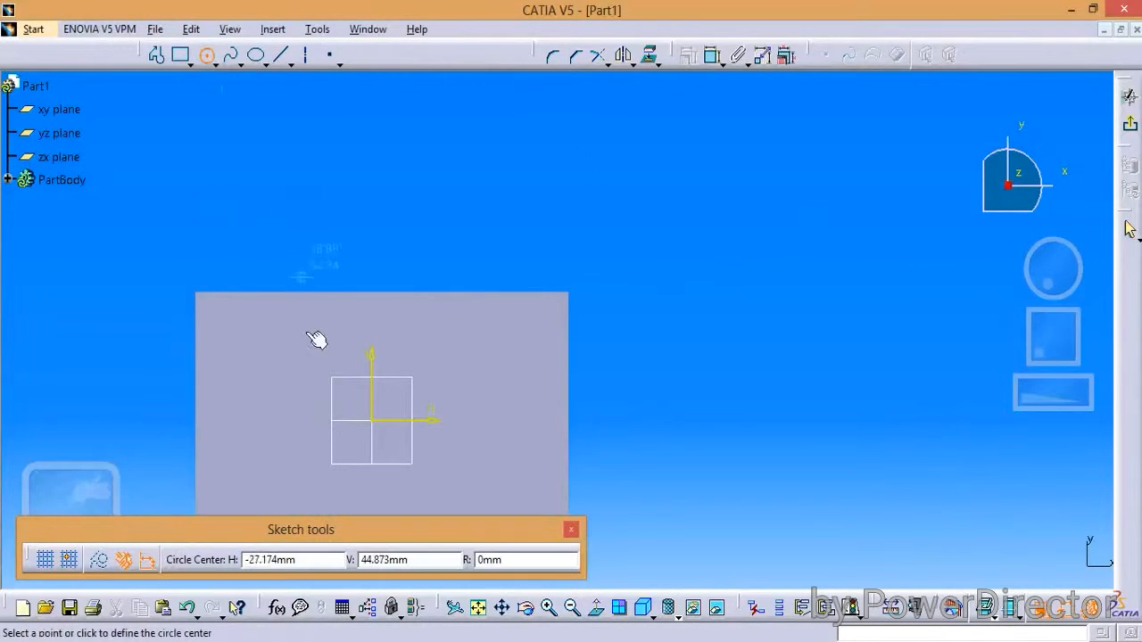
click(296, 414)
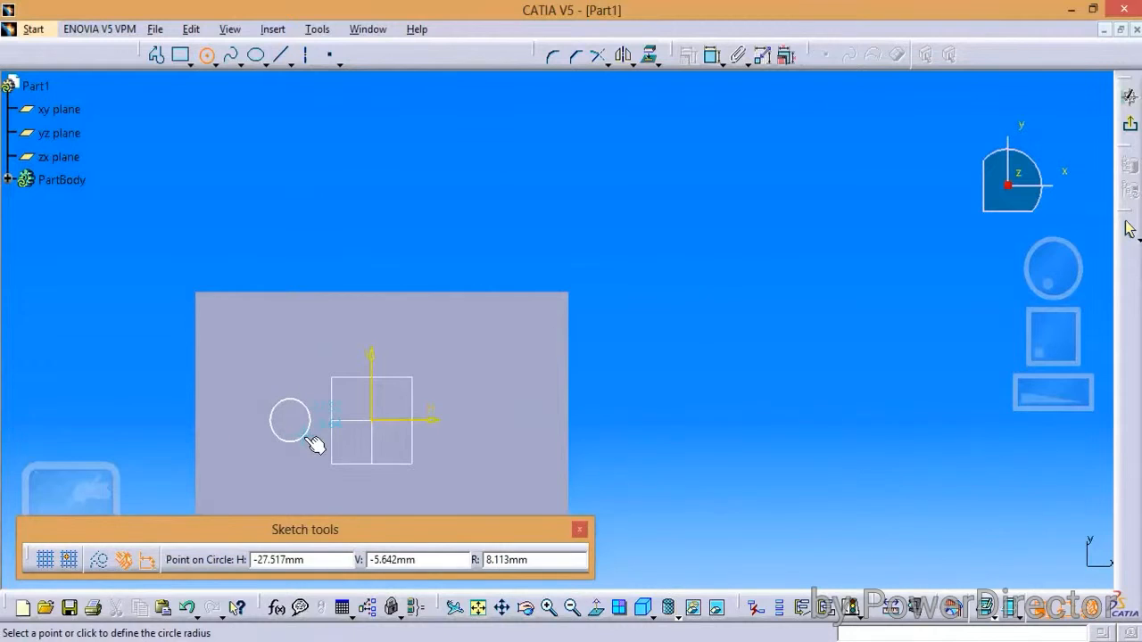
click(307, 425)
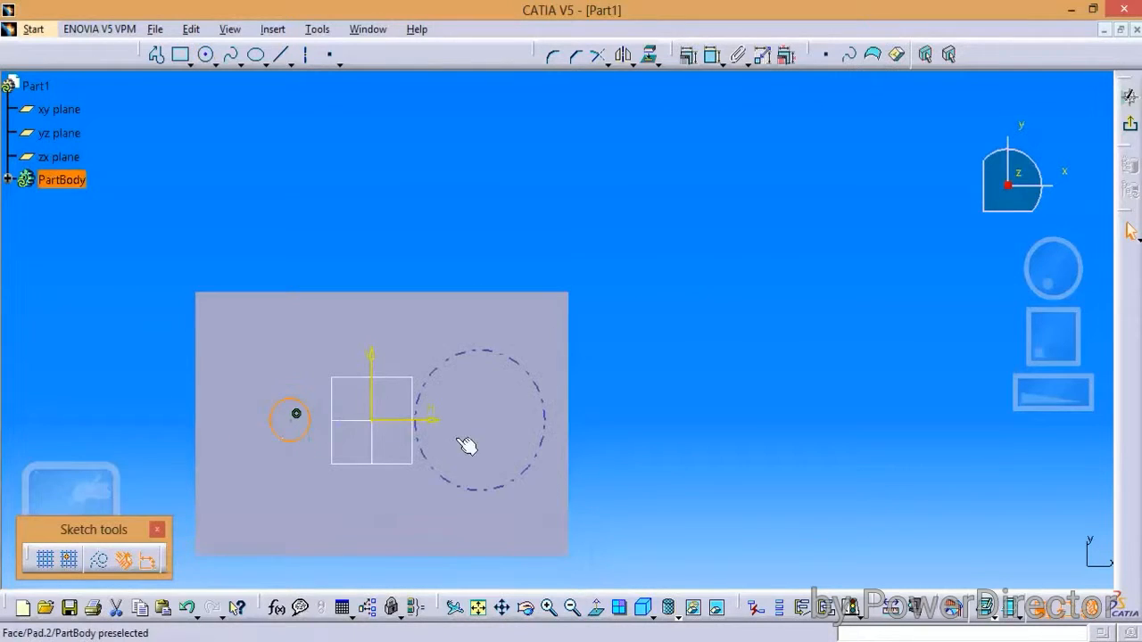
- Draw a second circle of about 8 mm radius inside the other boss on the positive H axis and exit the sketch
click(206, 56)
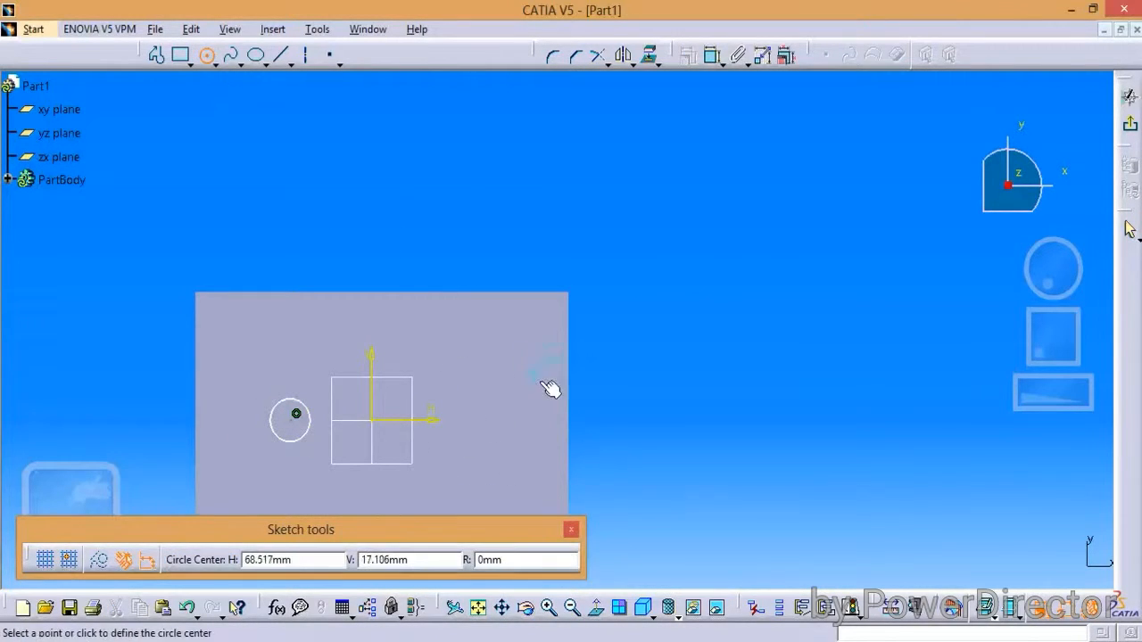
click(488, 420)
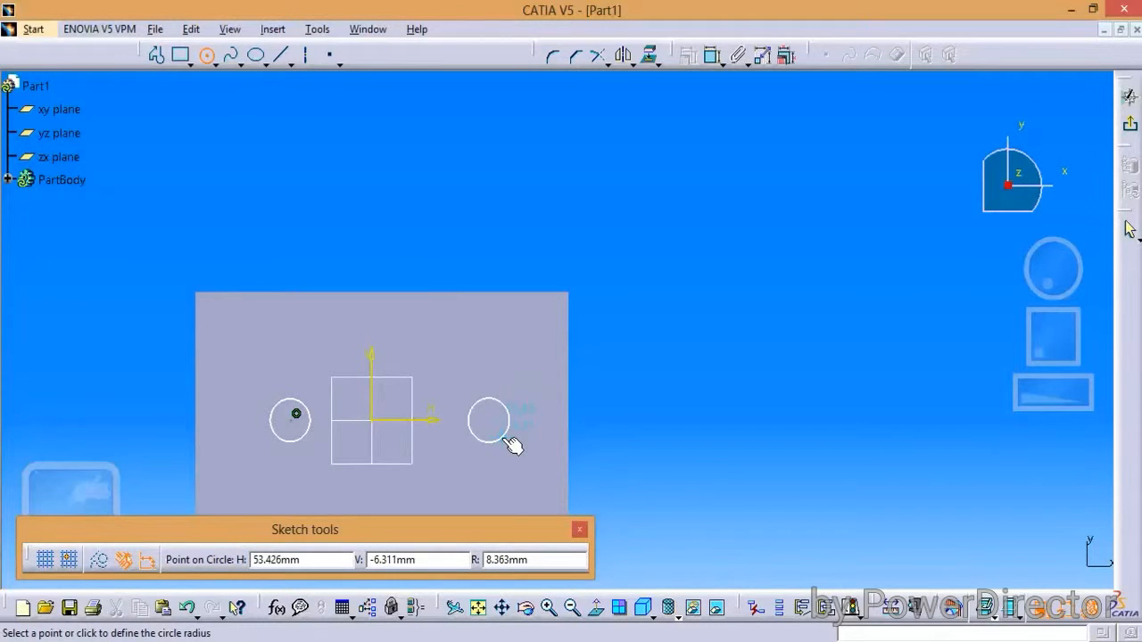
click(506, 437)
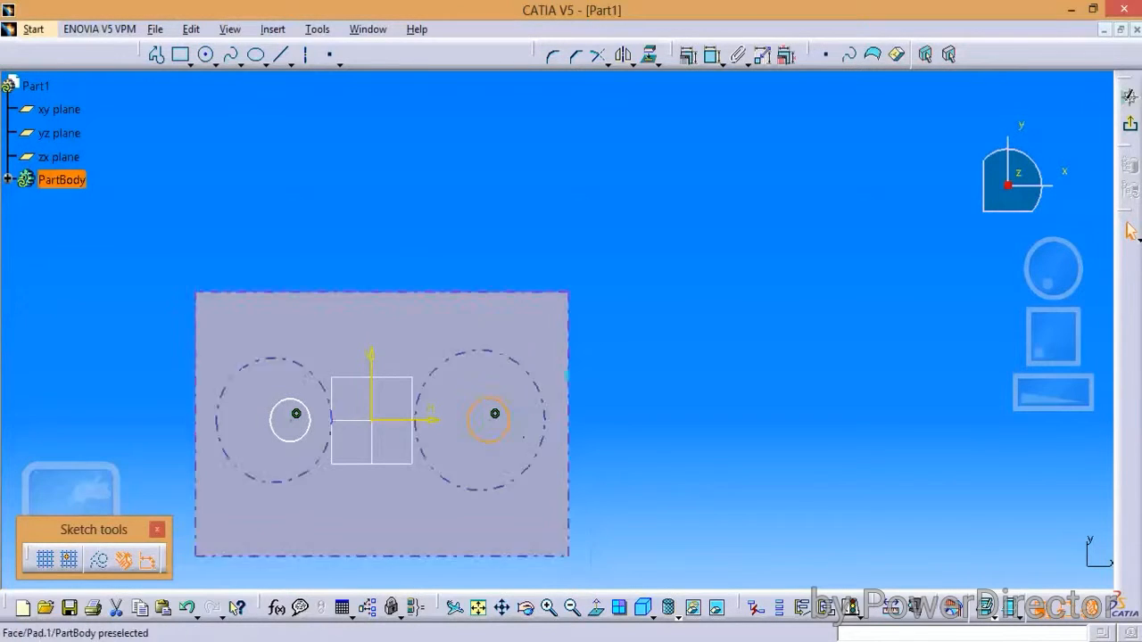
click(1130, 124)
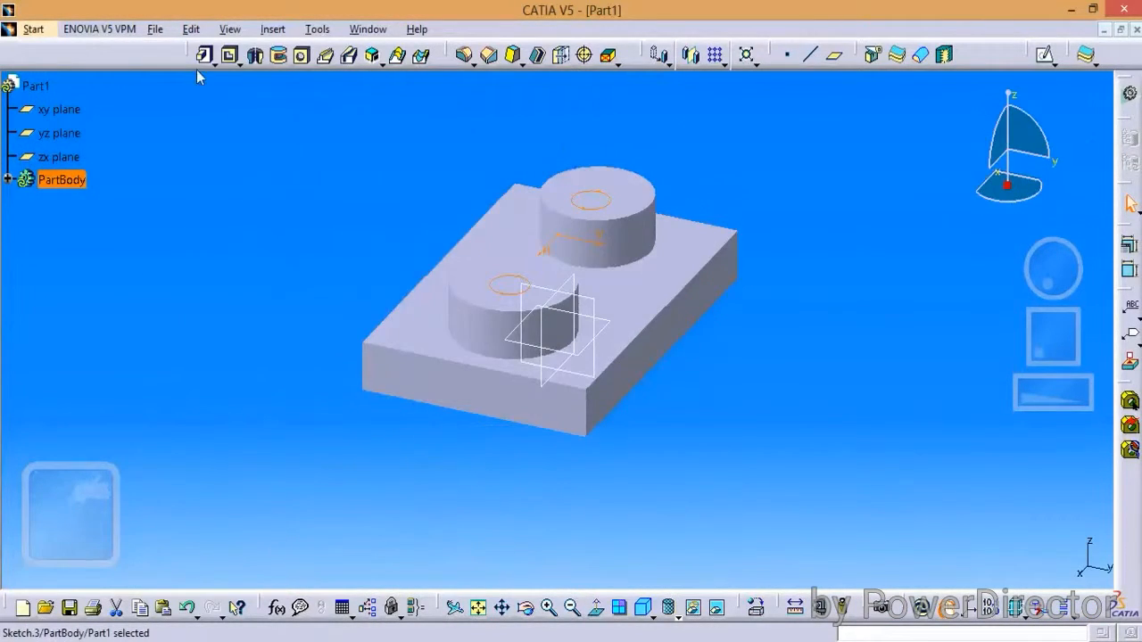
- Pocket the two small circles 20 mm deep into the bosses
click(229, 56)
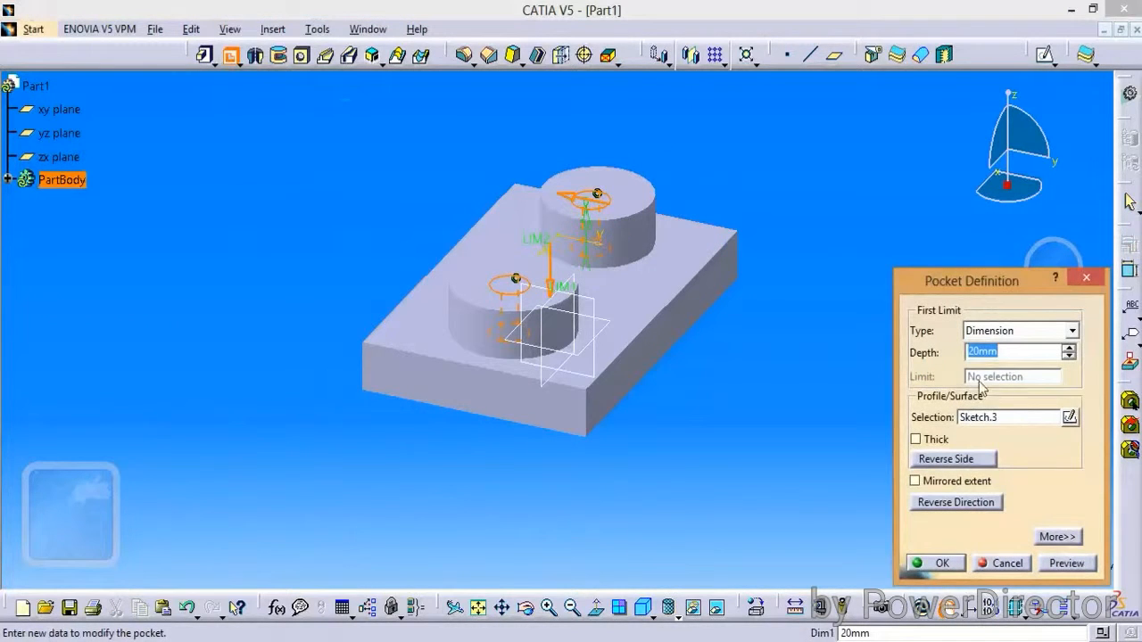
click(942, 563)
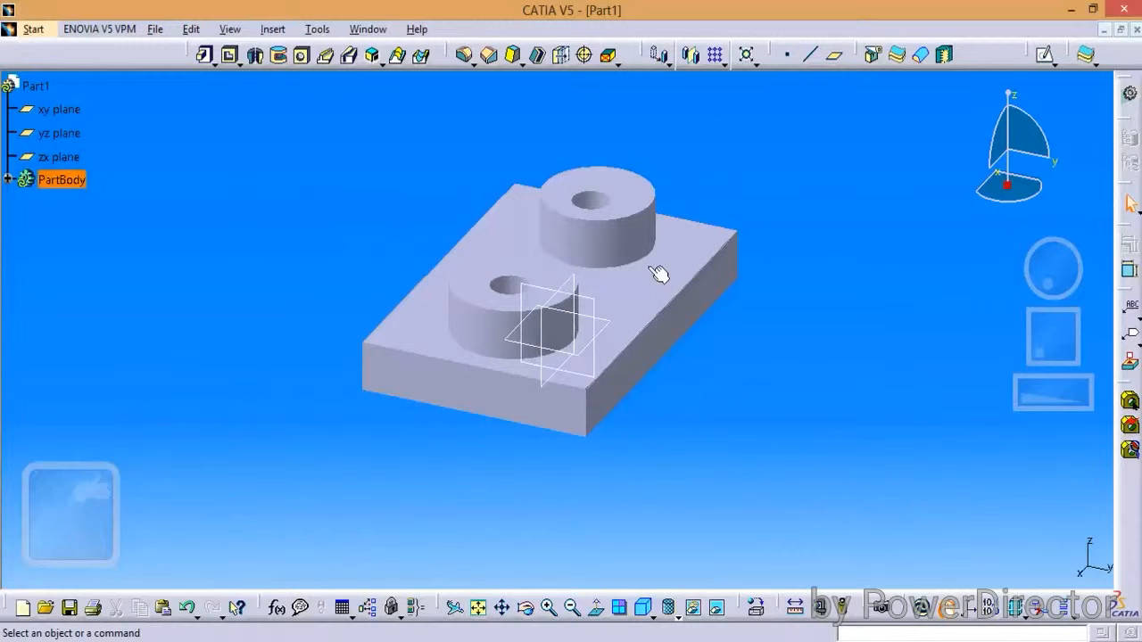
double_click(614, 204)
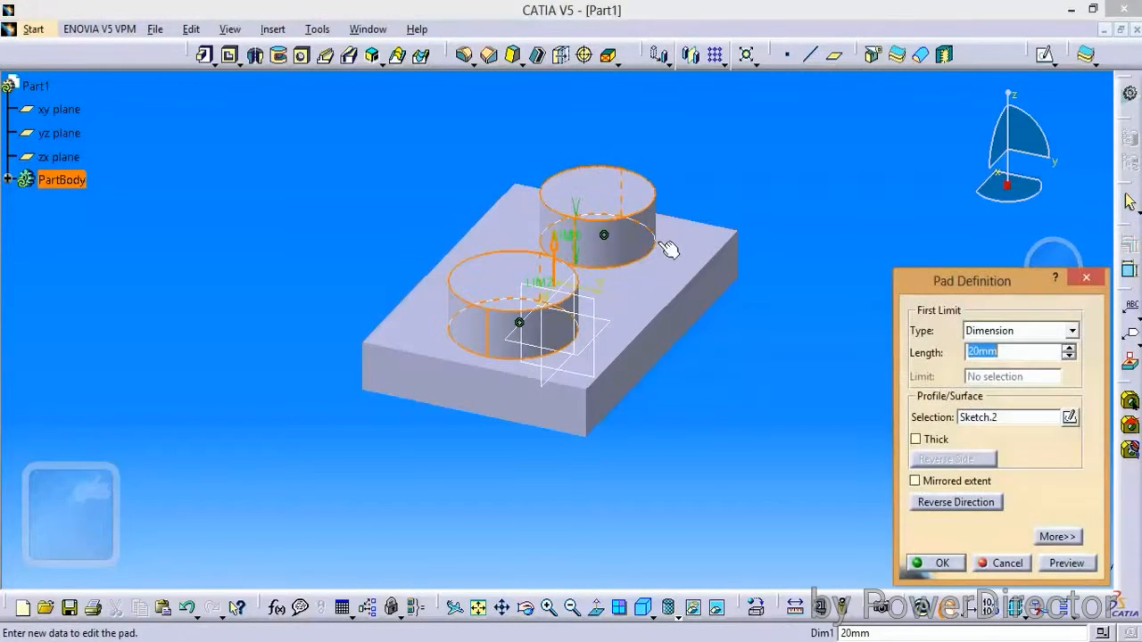
click(1084, 280)
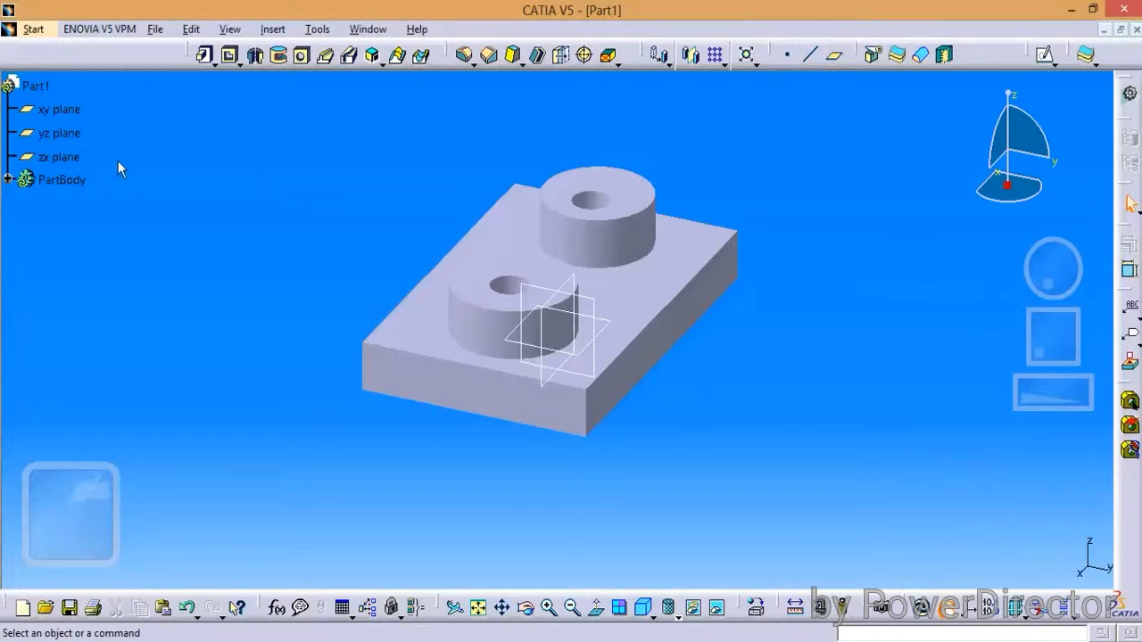
- Switch the part to the Surface Machining workbench
click(33, 29)
mouse_move(138, 160)
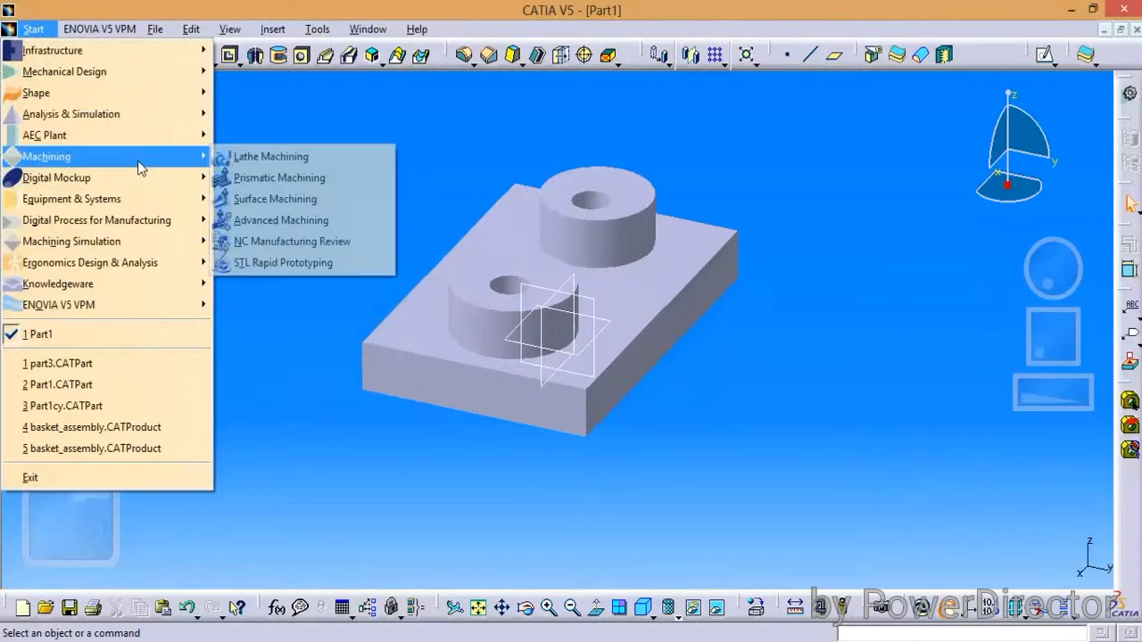
click(270, 199)
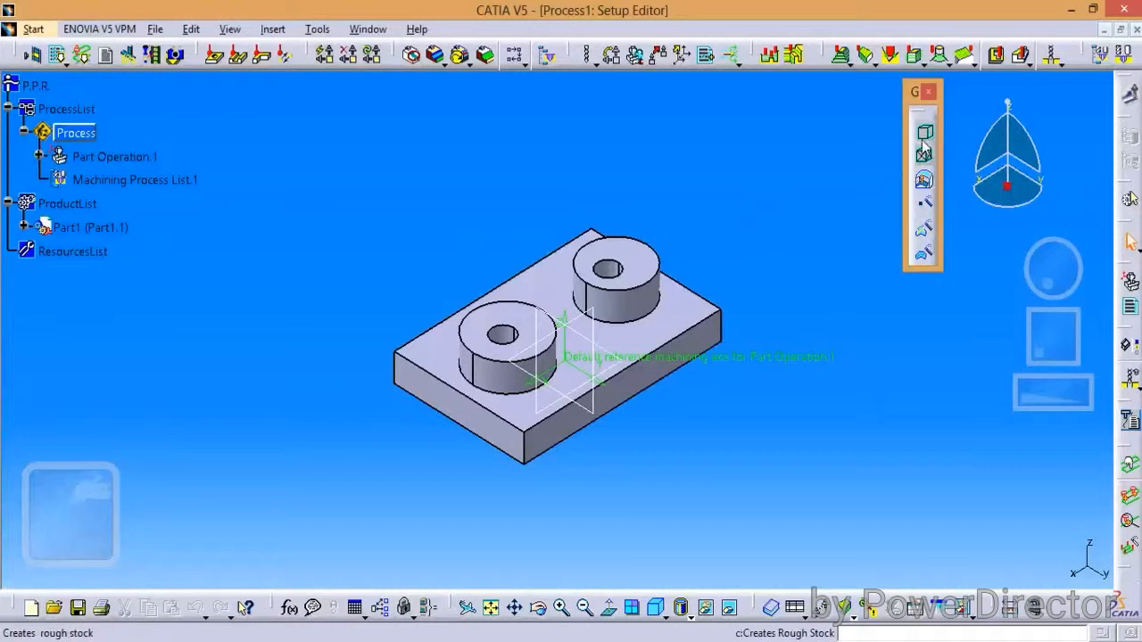
- Create a rough stock around the part's PartBody with its Z max set to 61 mm
click(924, 144)
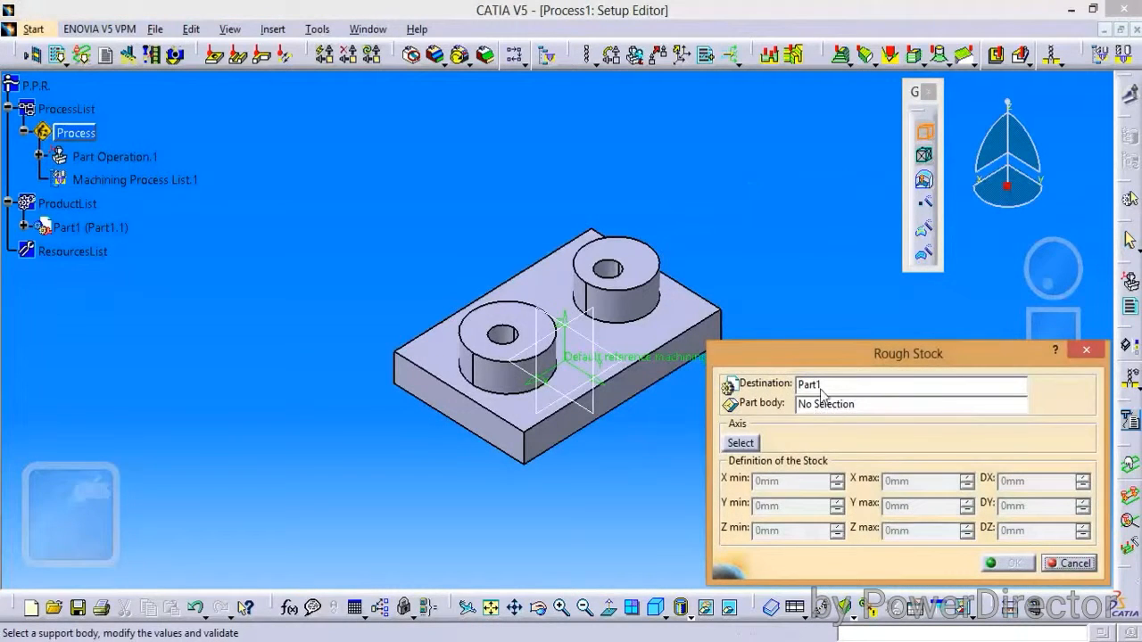
click(662, 396)
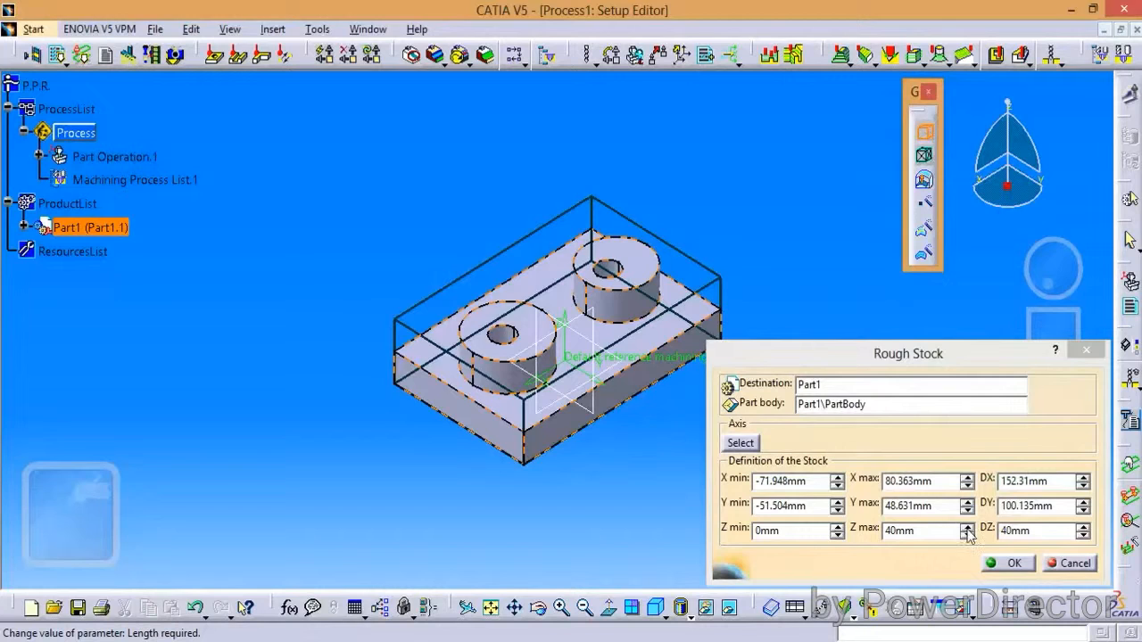
drag(969, 534, 969, 533)
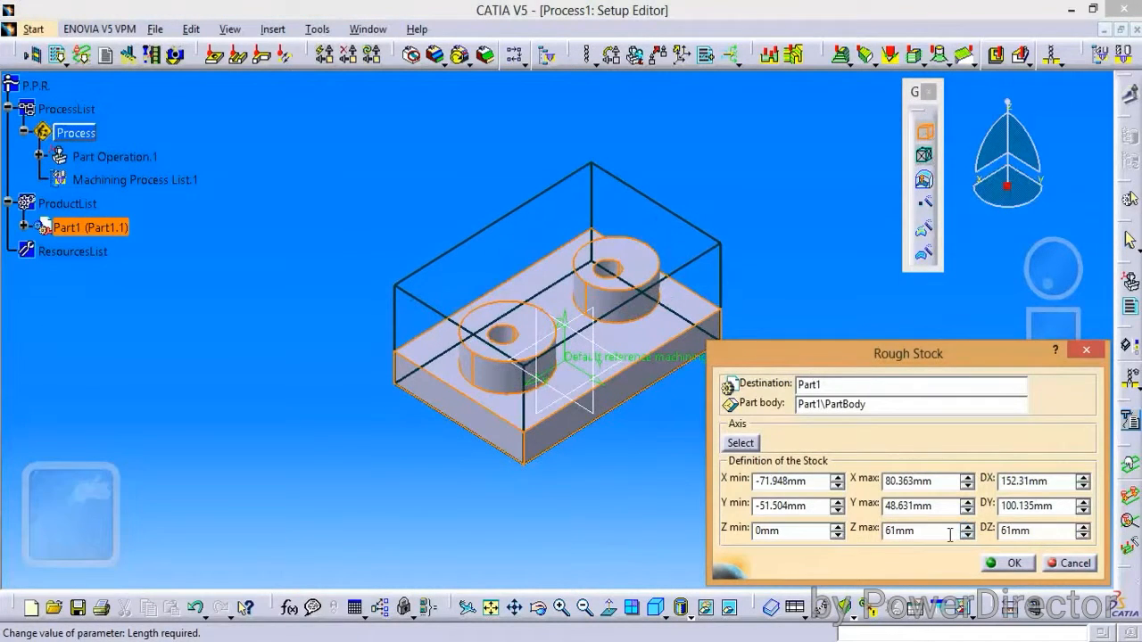
click(1014, 567)
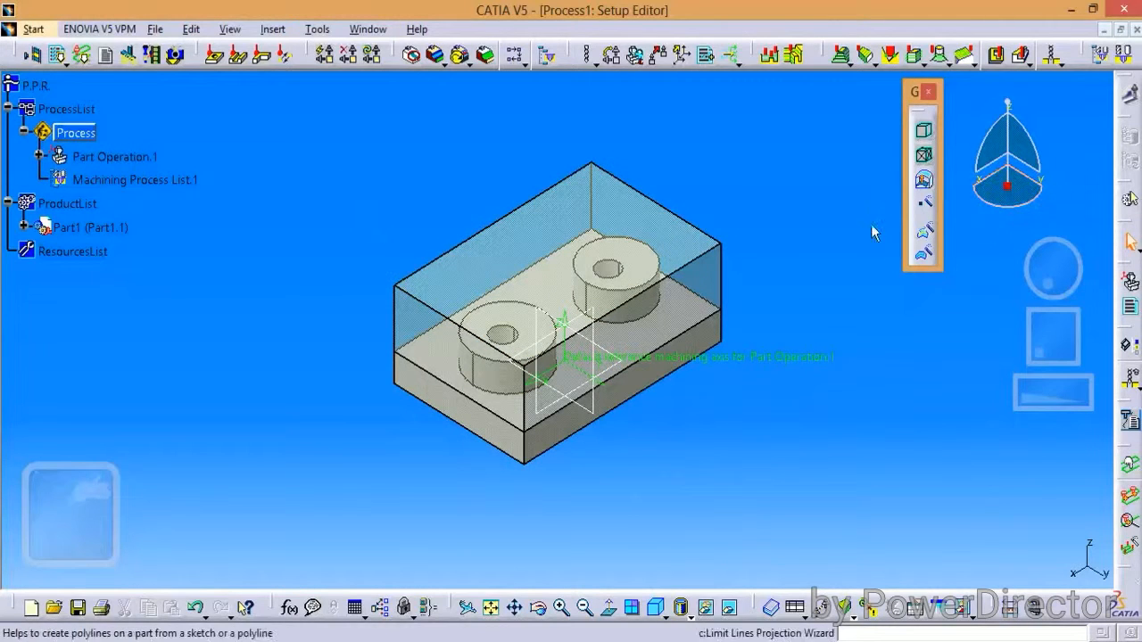
- Edit Part Operation.1 and assign a 3-axis machine to it
double_click(114, 157)
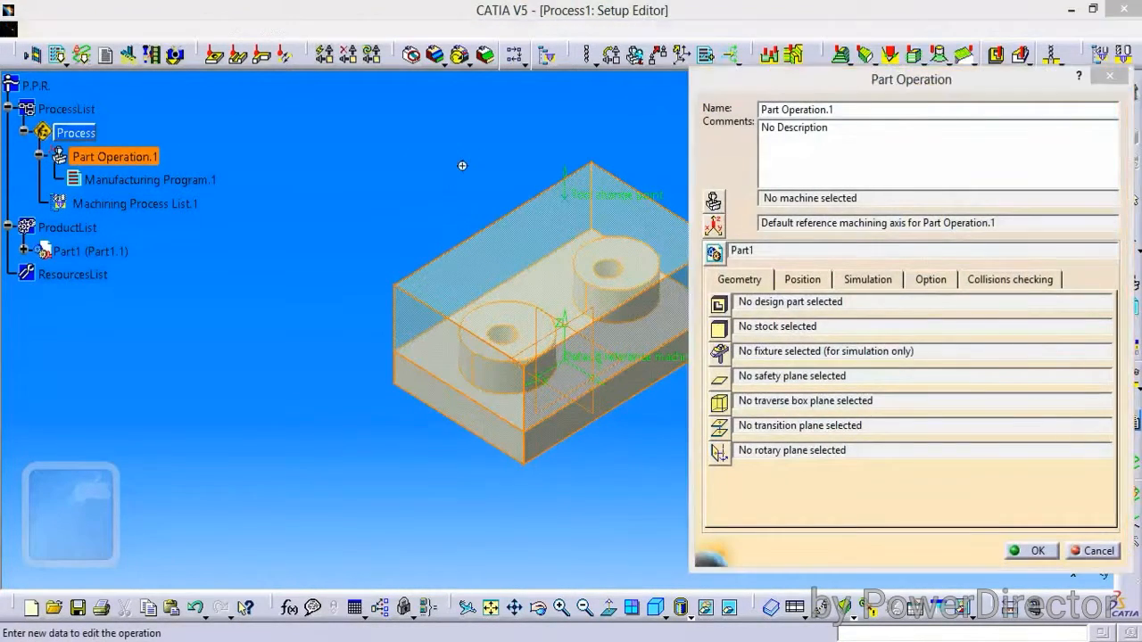
middle_drag(461, 171, 280, 173)
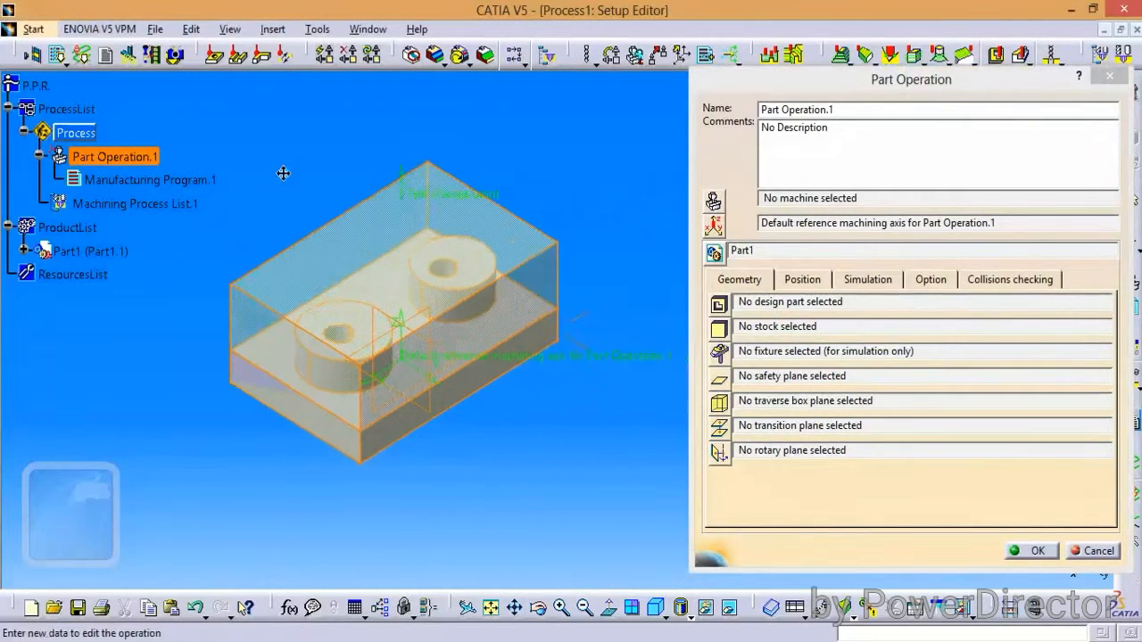
click(714, 202)
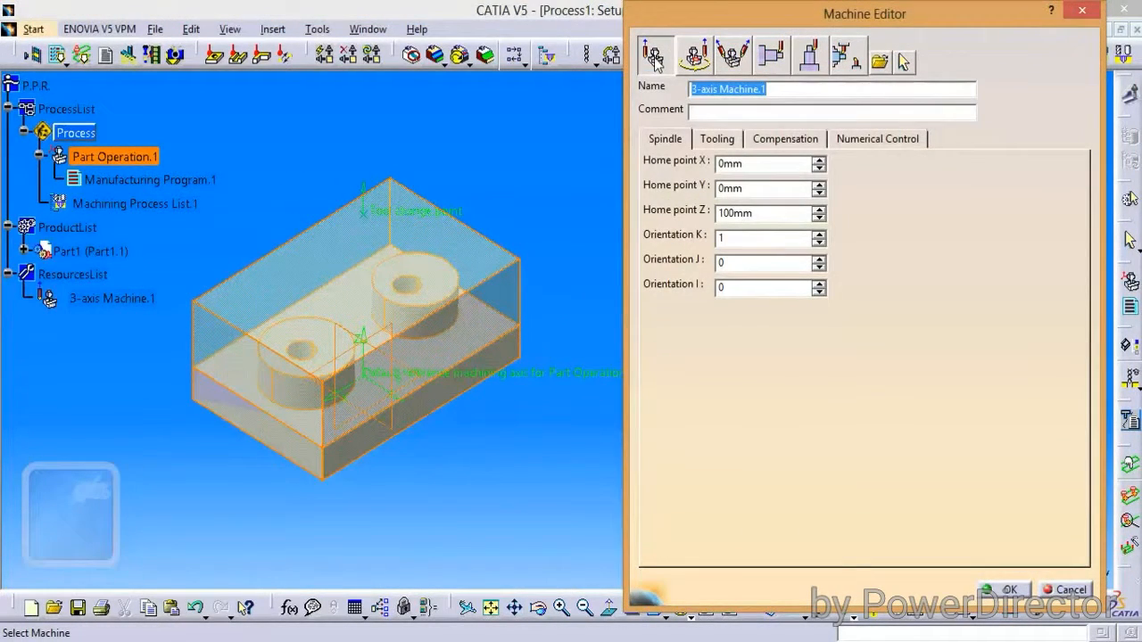
click(1006, 591)
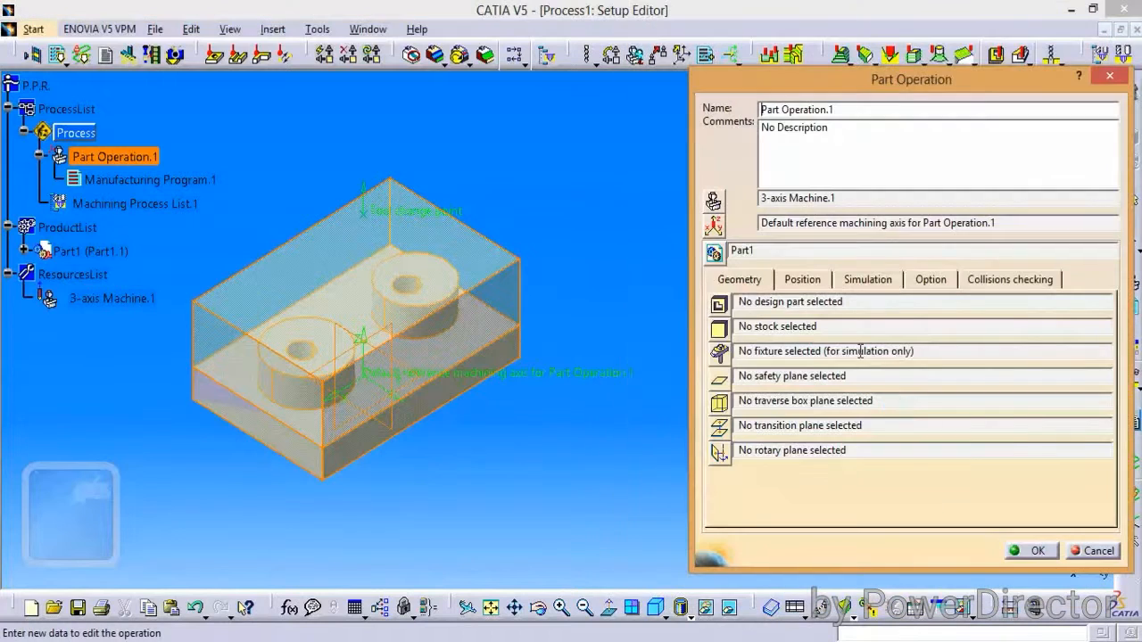
- Place the origin of the part operation's reference machining axis at the outer corner of the plate's top face
click(714, 225)
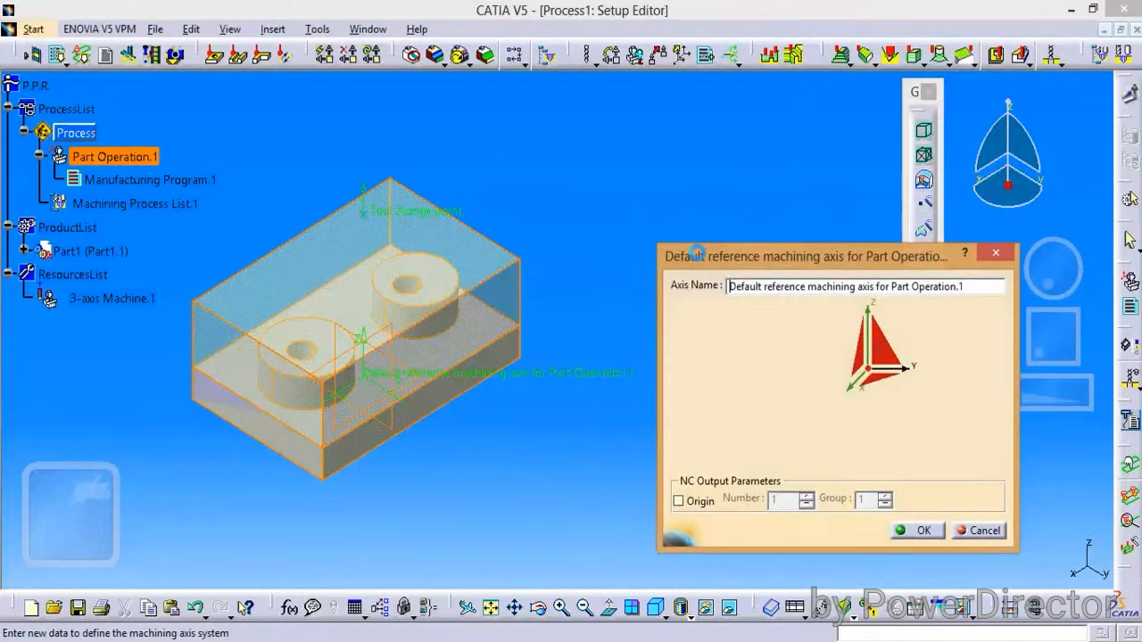
click(867, 368)
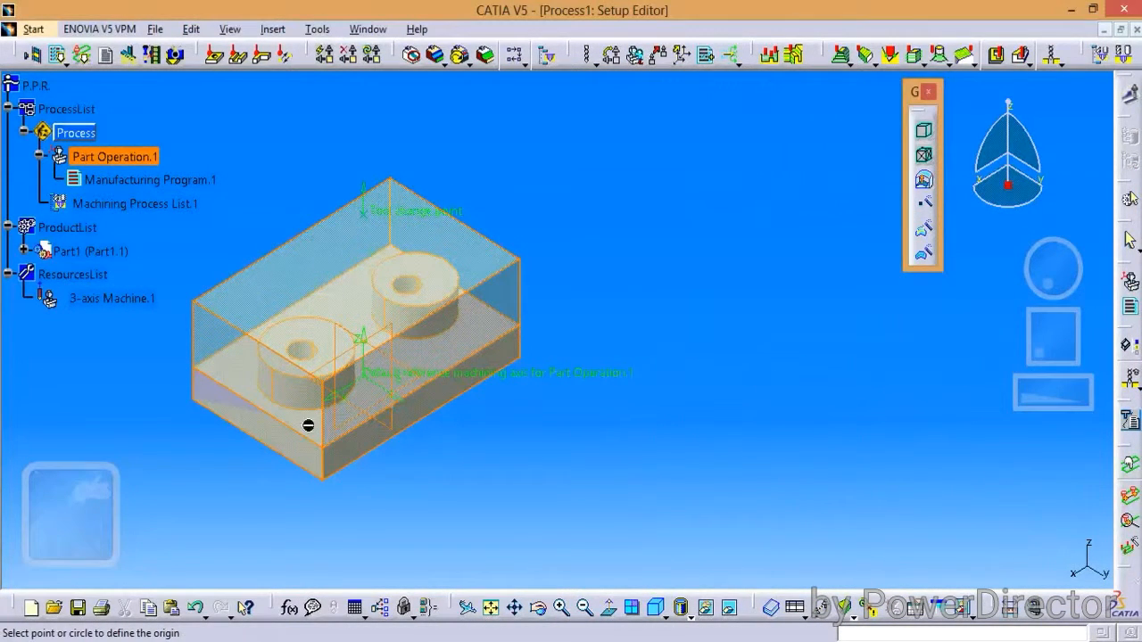
click(205, 377)
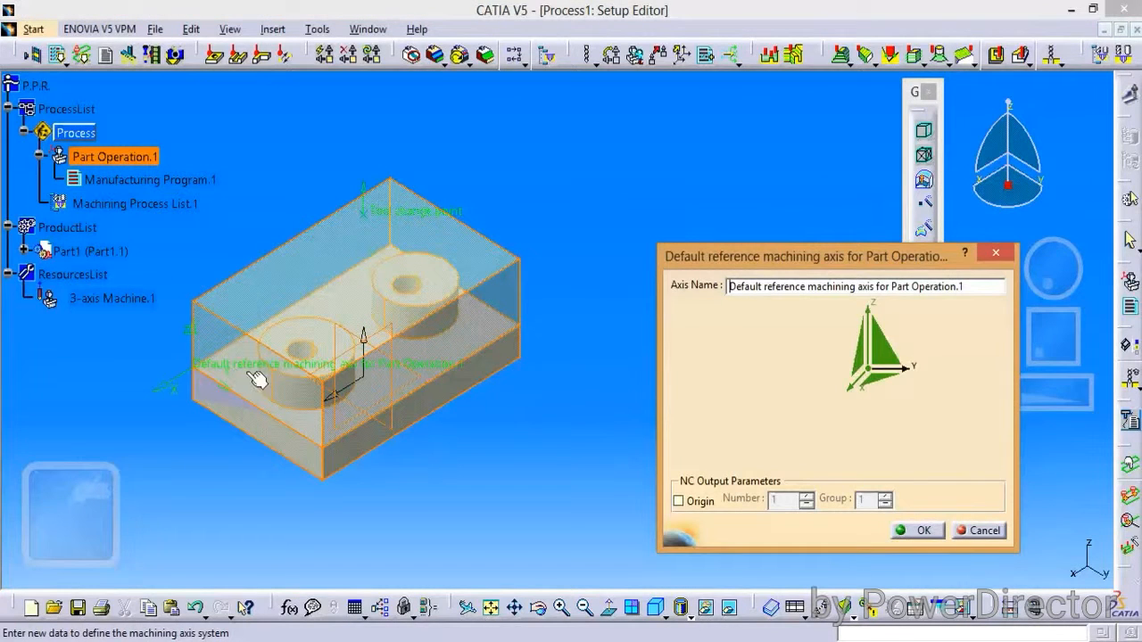
click(916, 530)
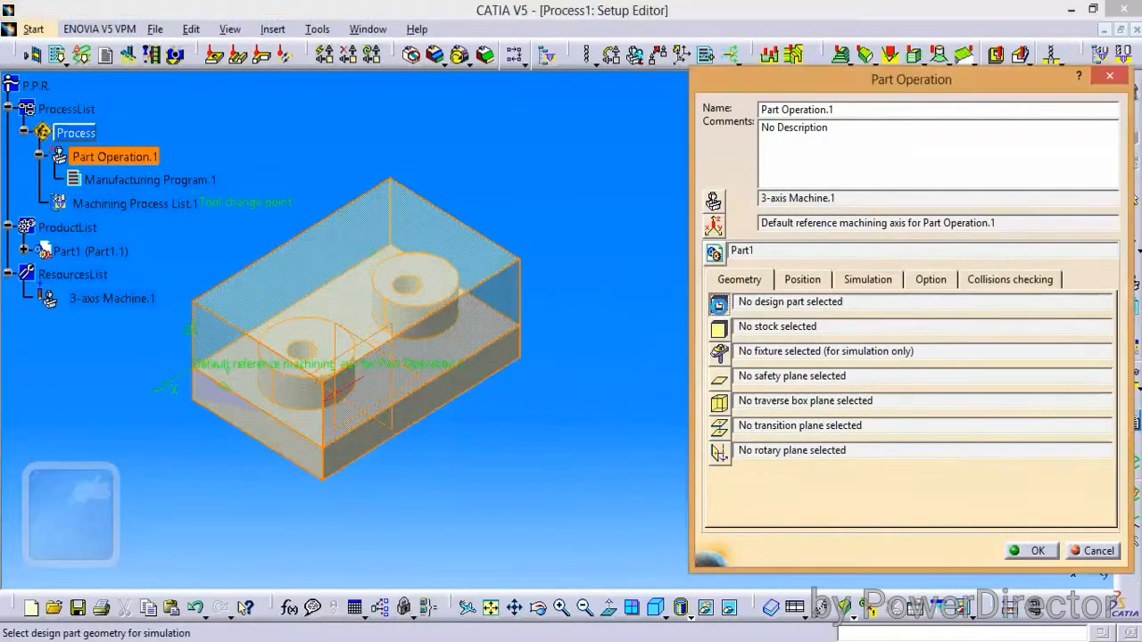
- Set the PartBody as the design part of the part operation
click(718, 305)
double_click(24, 251)
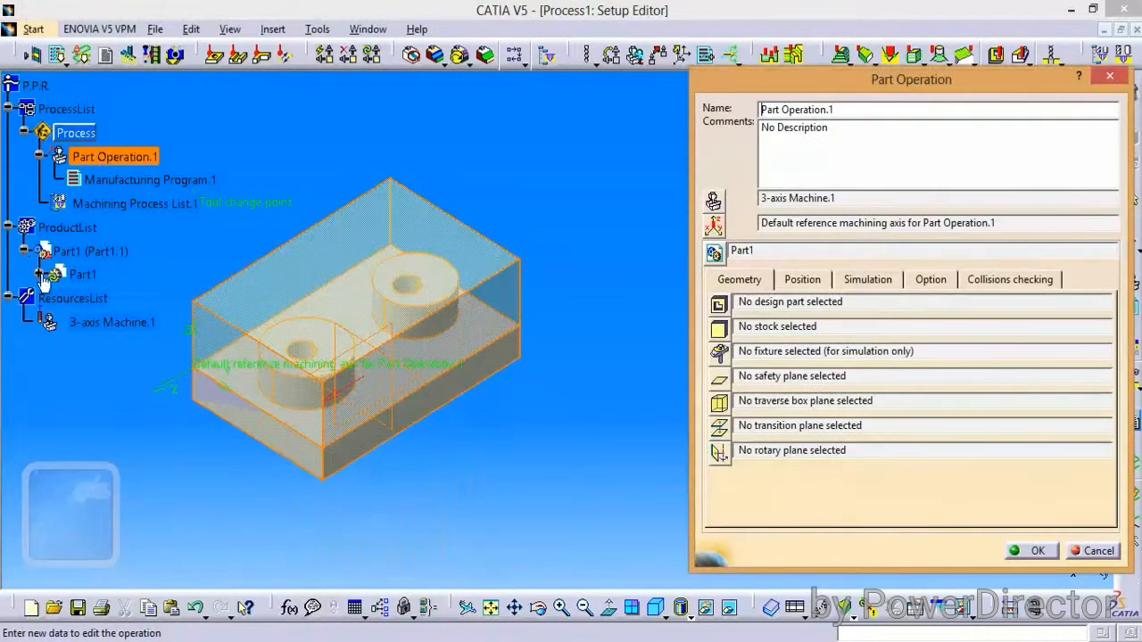
click(38, 274)
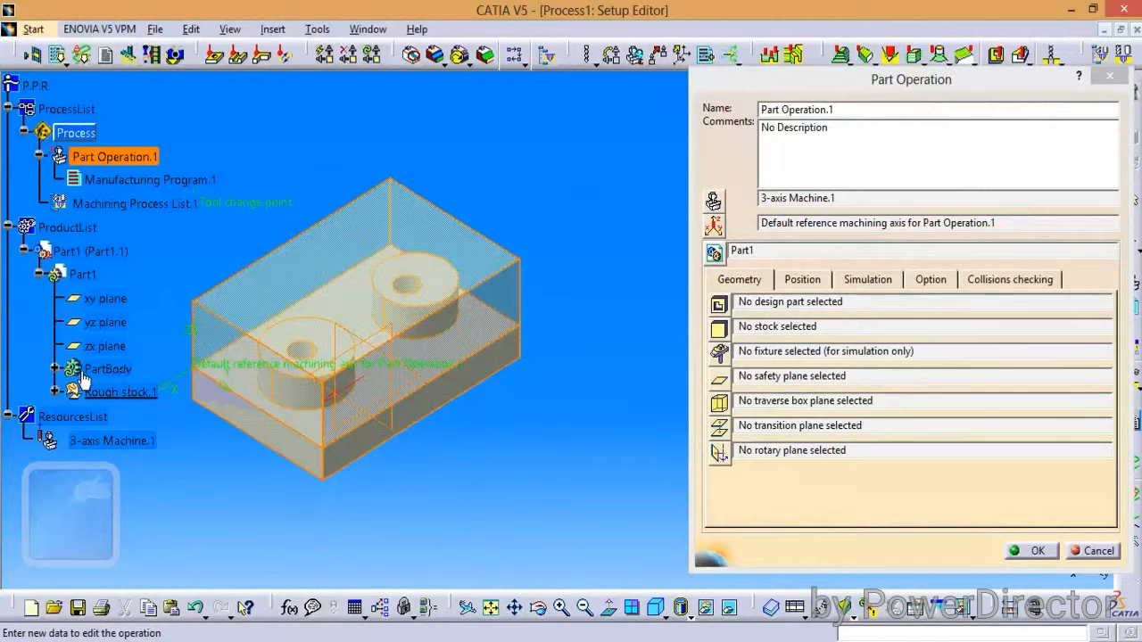
scroll(83, 379, down, 1)
click(72, 319)
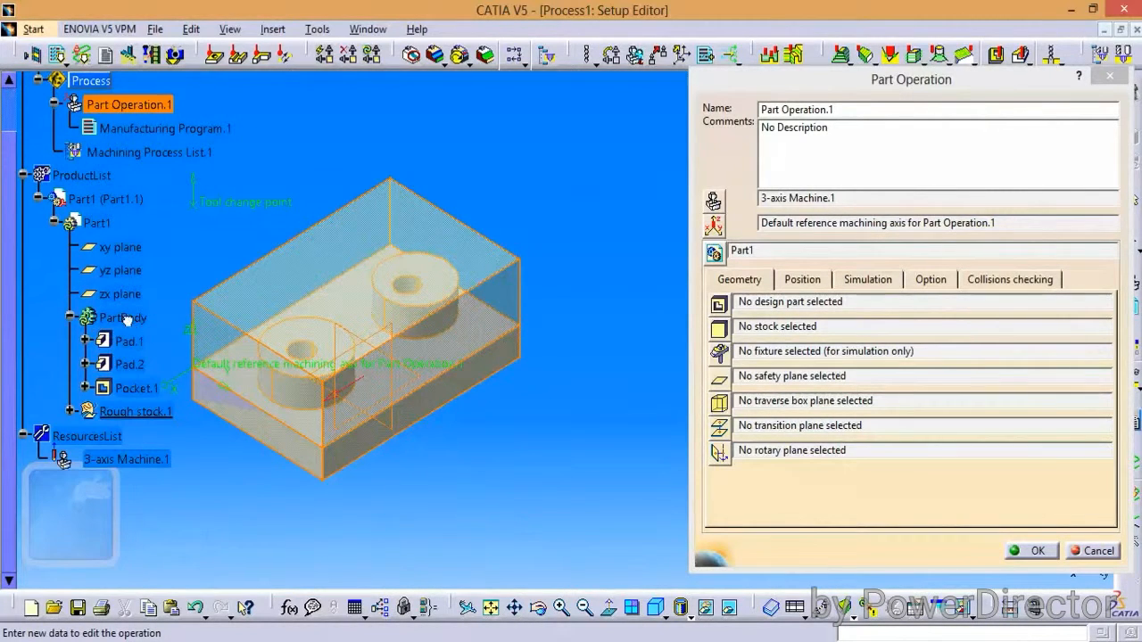
click(774, 307)
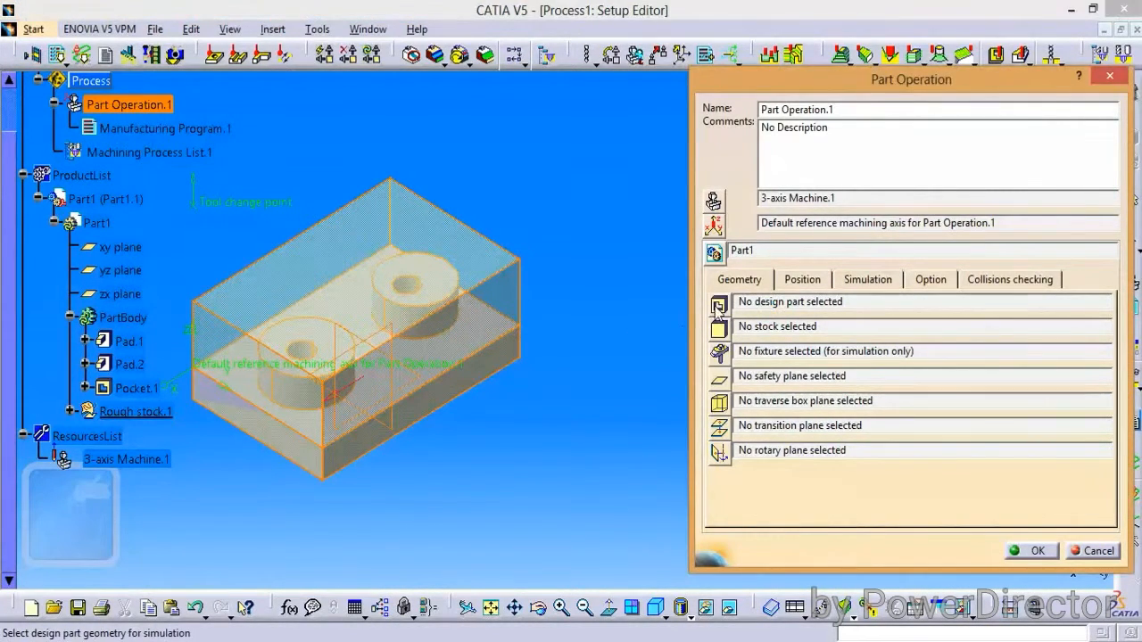
click(718, 308)
double_click(120, 319)
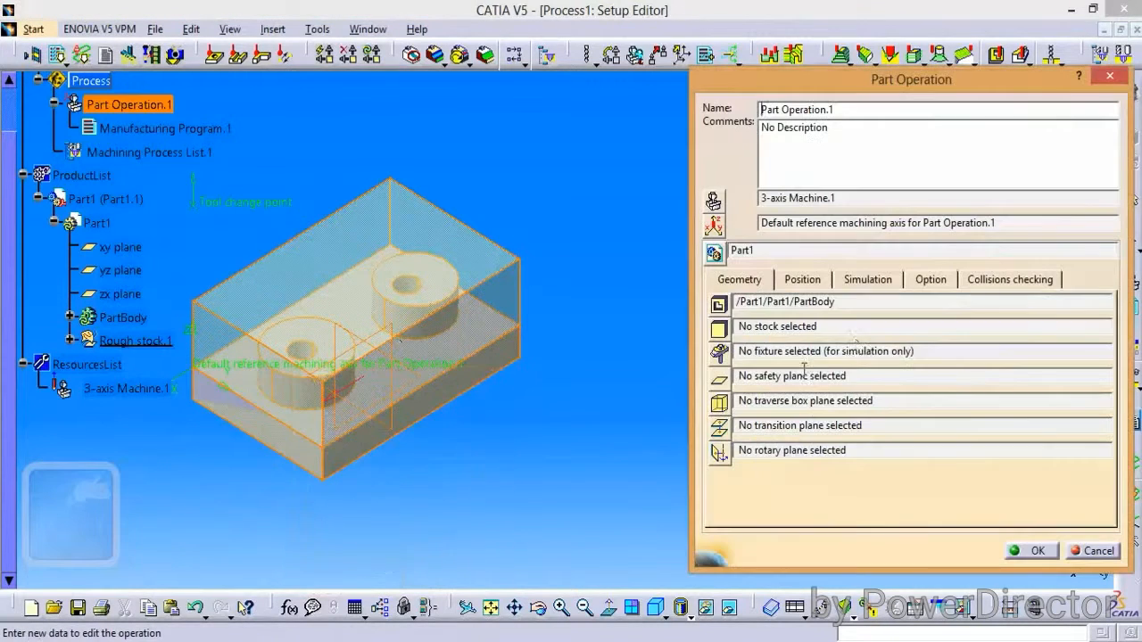
- Set Rough stock.1 as the stock and confirm the part operation
click(719, 330)
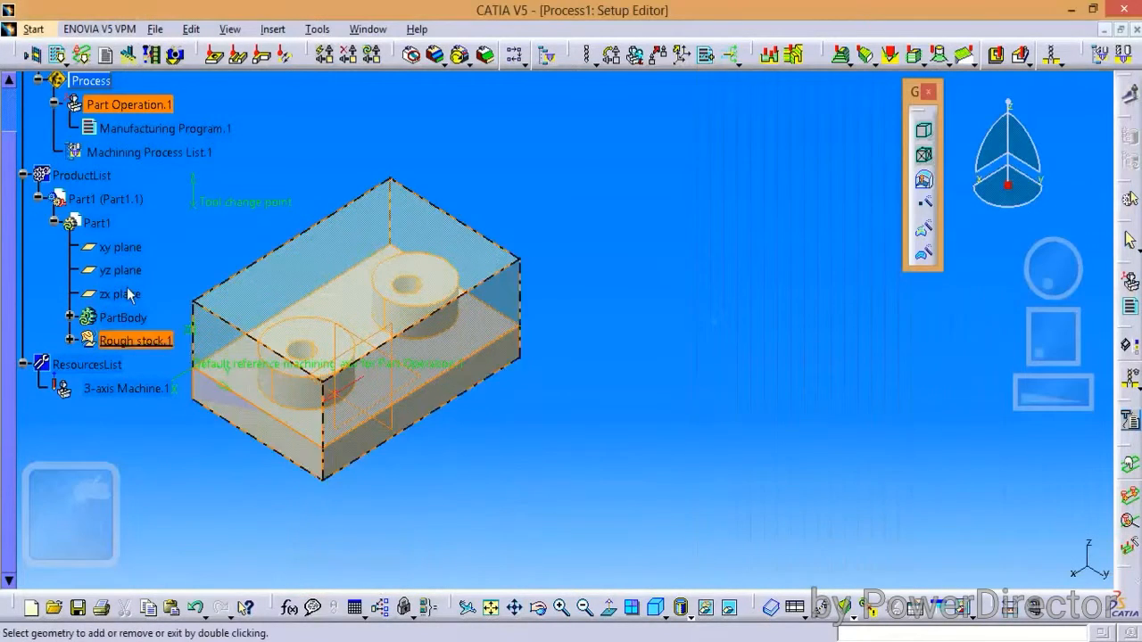
double_click(130, 341)
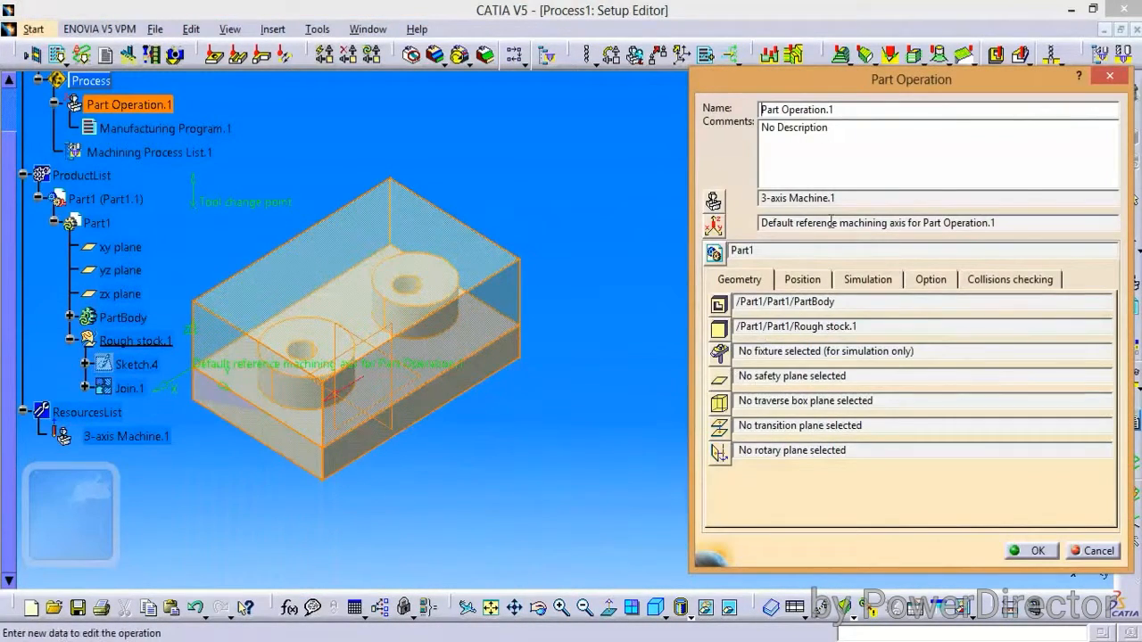
click(1037, 551)
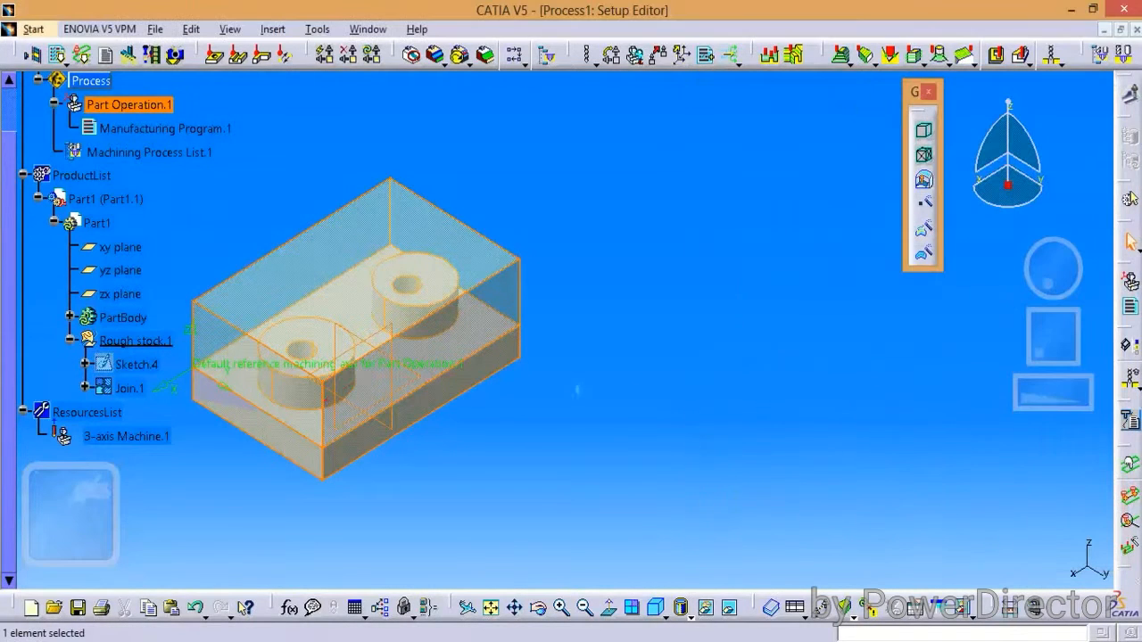
- Insert a Roughing operation into Manufacturing Program.1
click(843, 56)
click(638, 369)
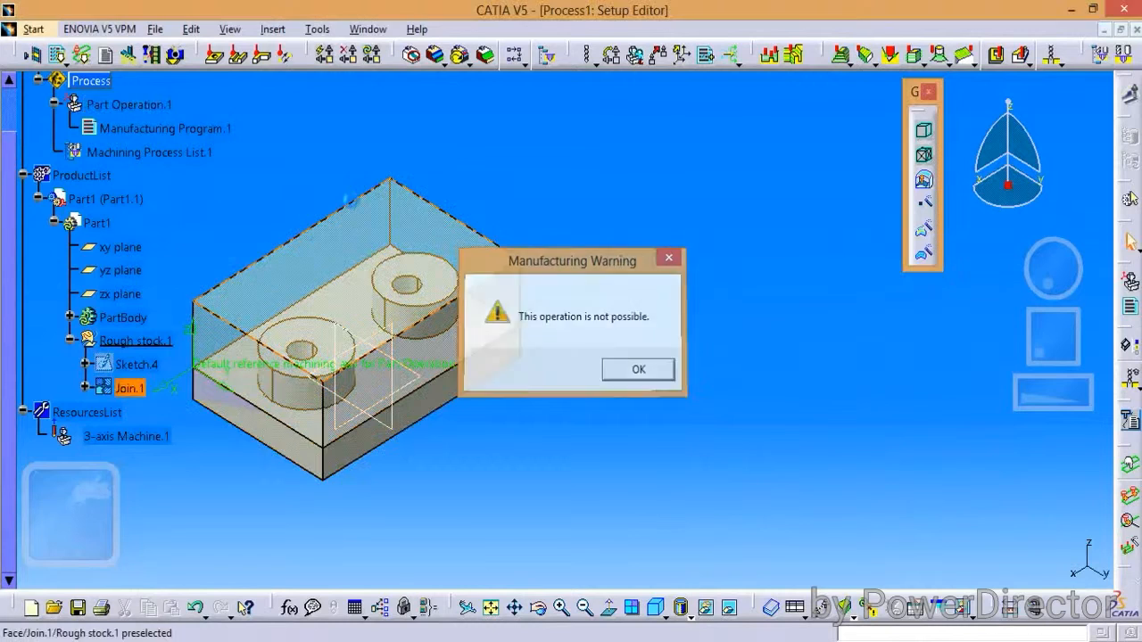
click(219, 130)
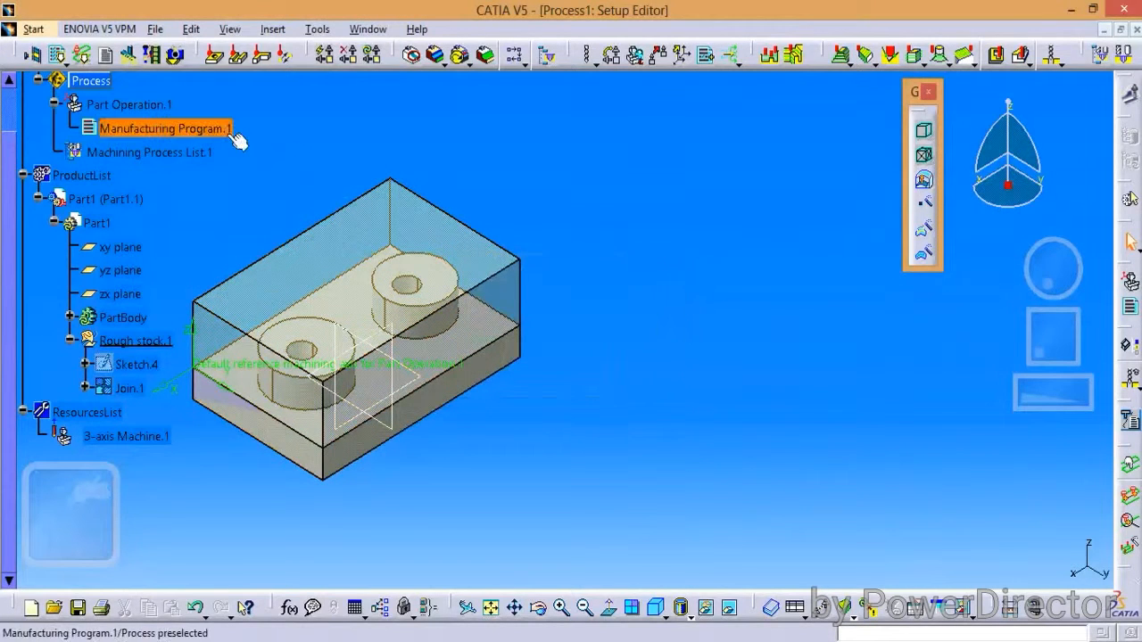
click(841, 56)
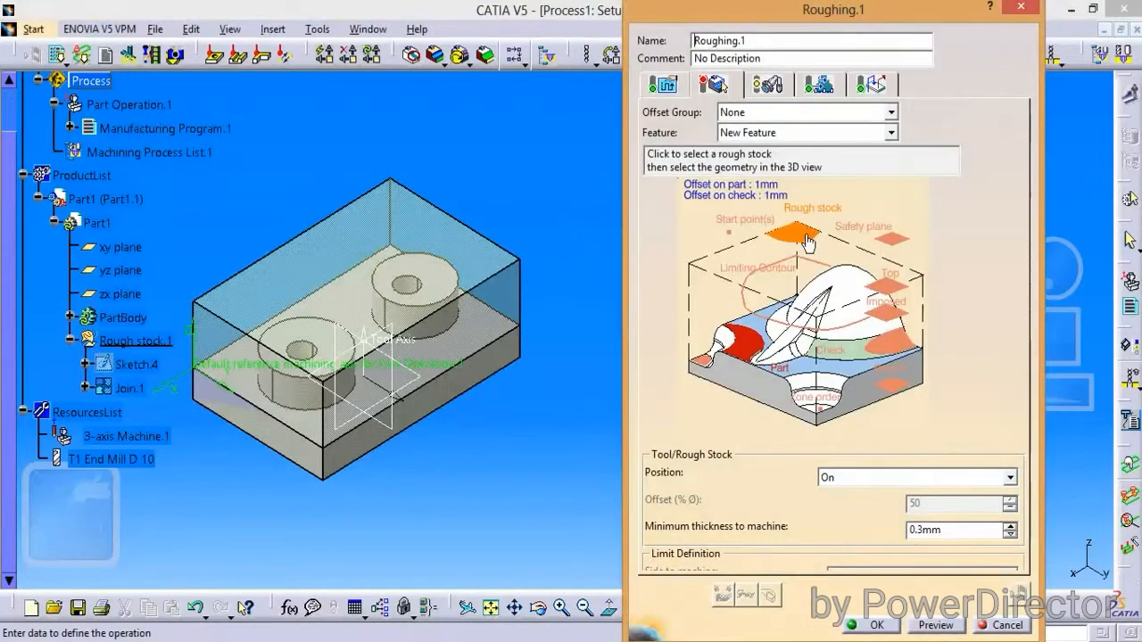
- Assign the stock block as the roughing operation's rough stock and the PartBody as its part geometry
click(797, 235)
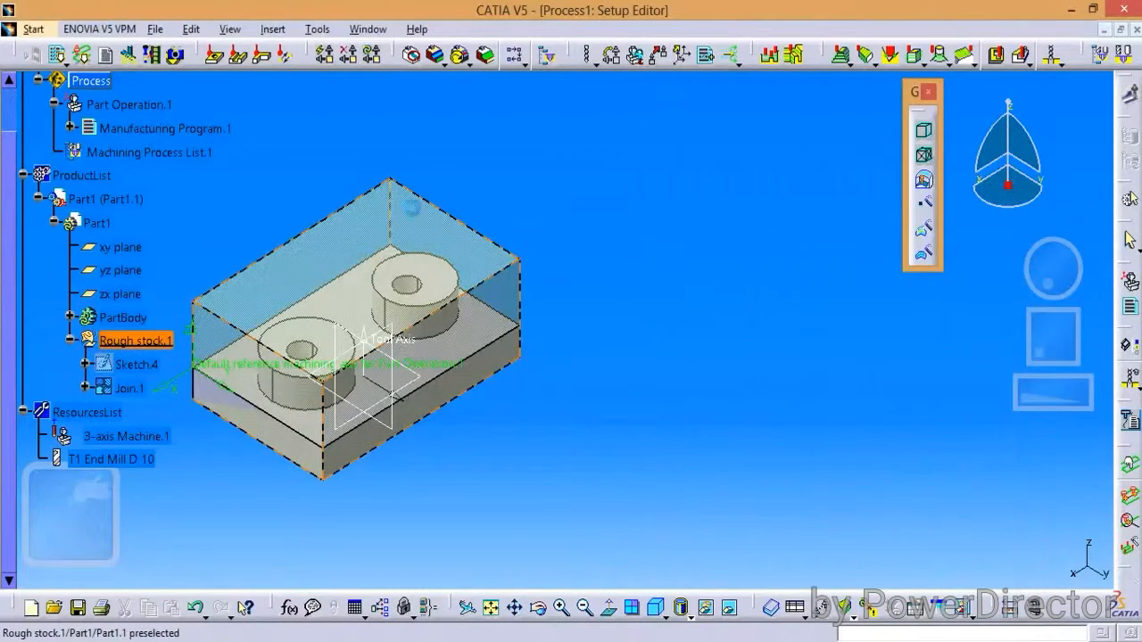
click(410, 224)
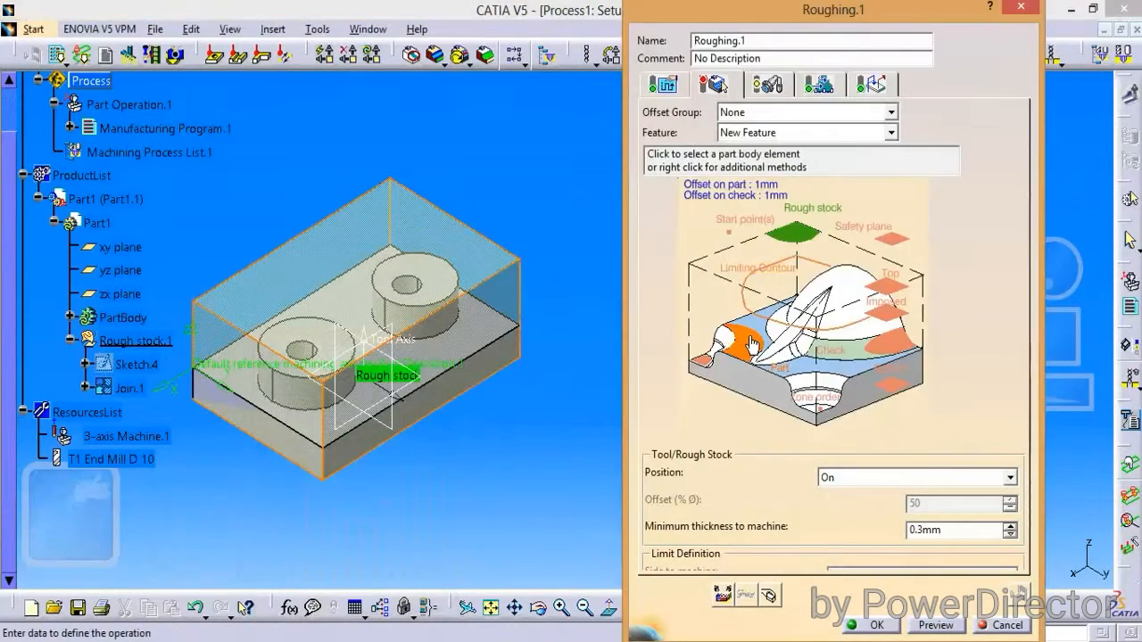
click(743, 344)
click(128, 317)
double_click(625, 330)
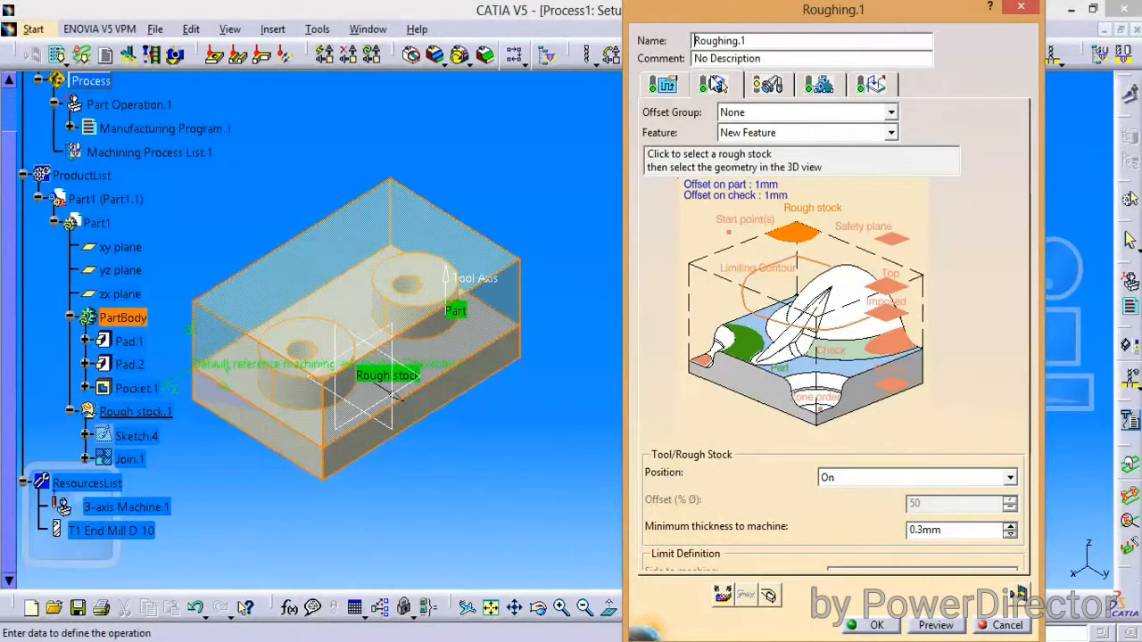
- Review the ball-end tool T1 End Mill D 10 and accept the roughing operation with it
click(810, 89)
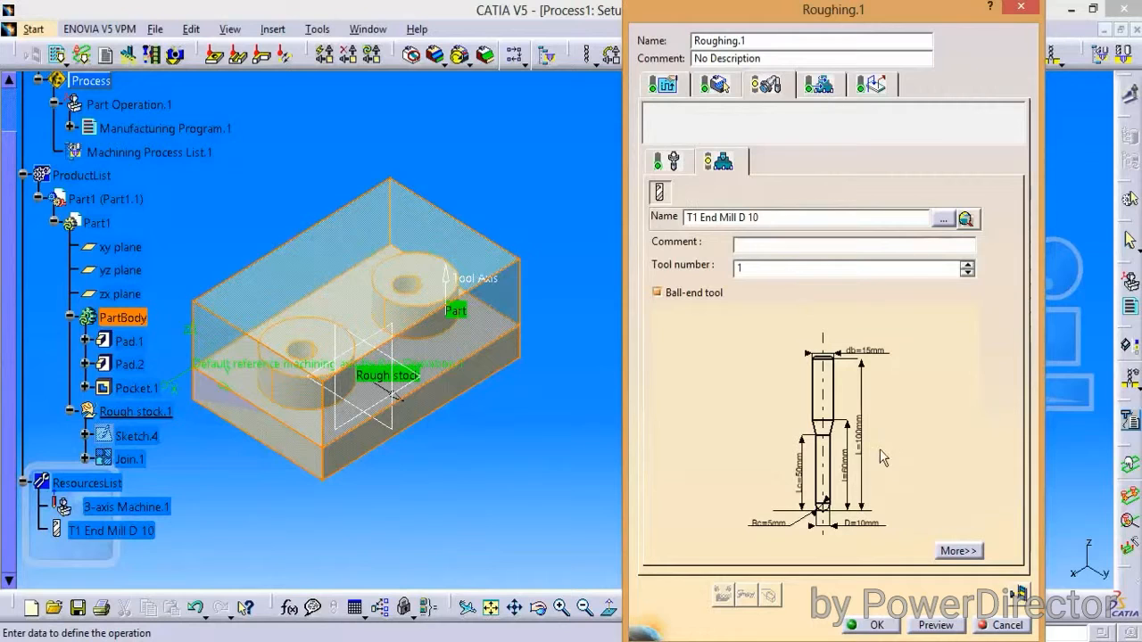
middle_drag(880, 447, 832, 424)
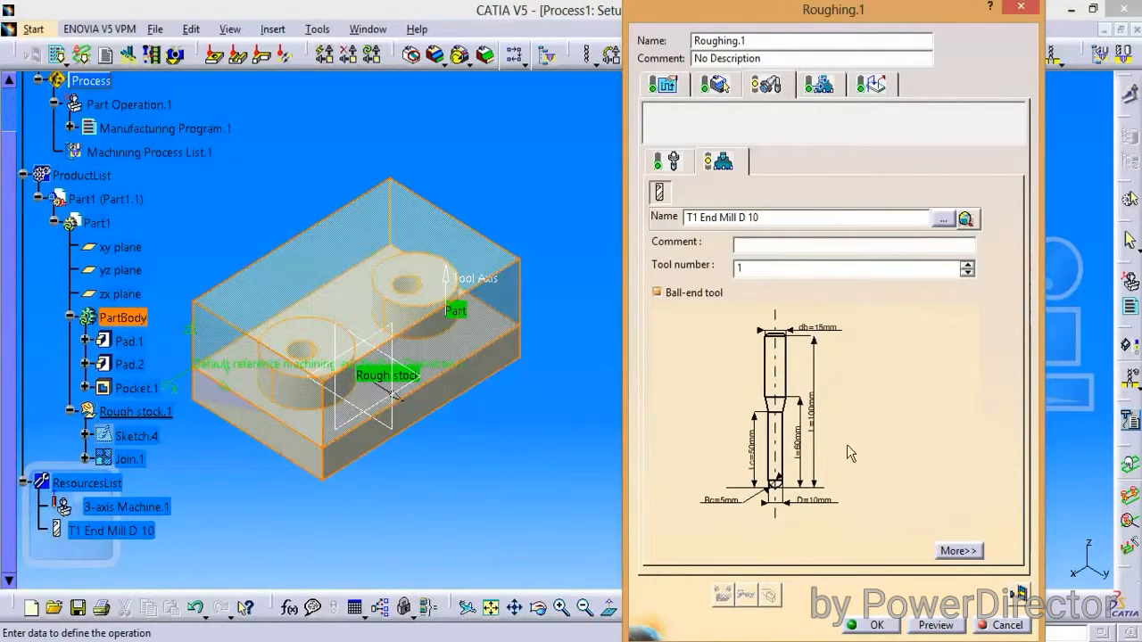
click(562, 609)
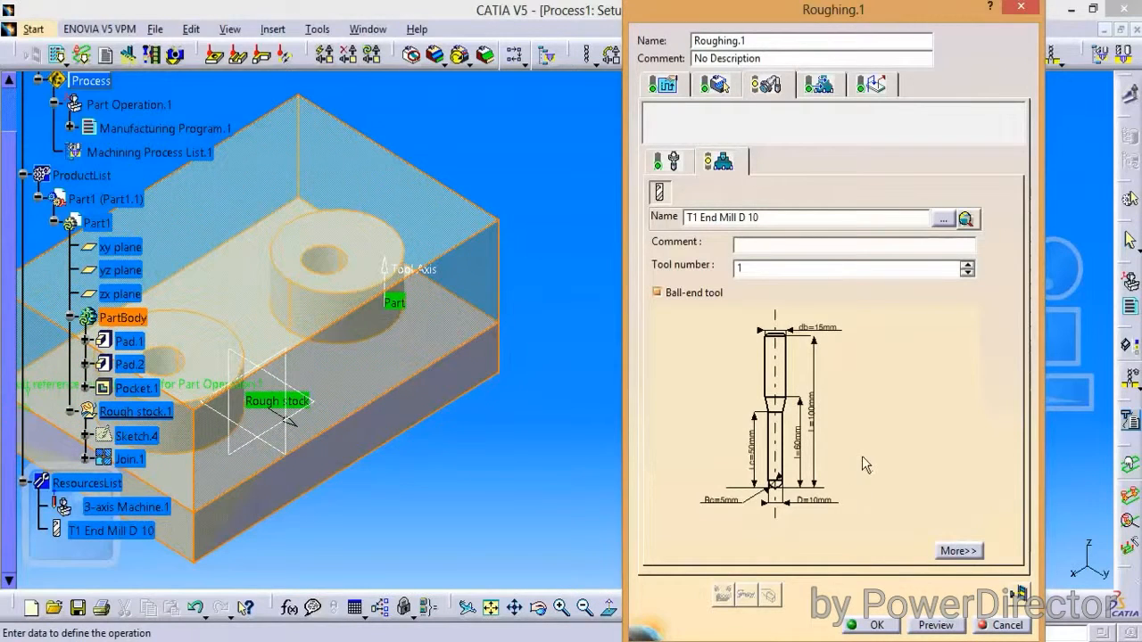
middle_drag(867, 453, 871, 403)
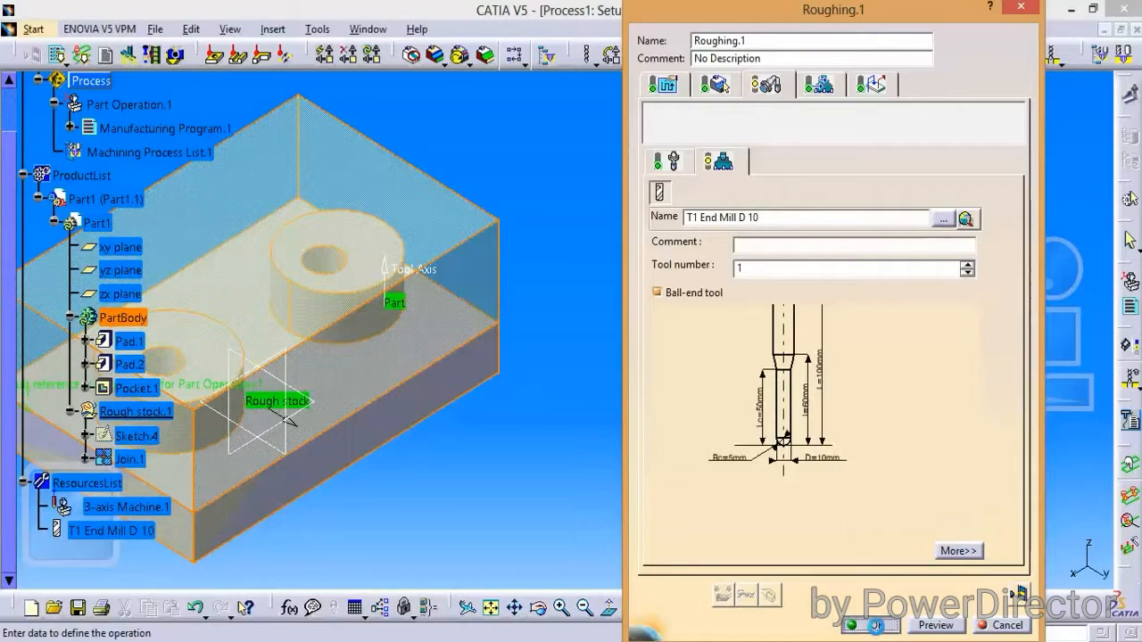
click(873, 626)
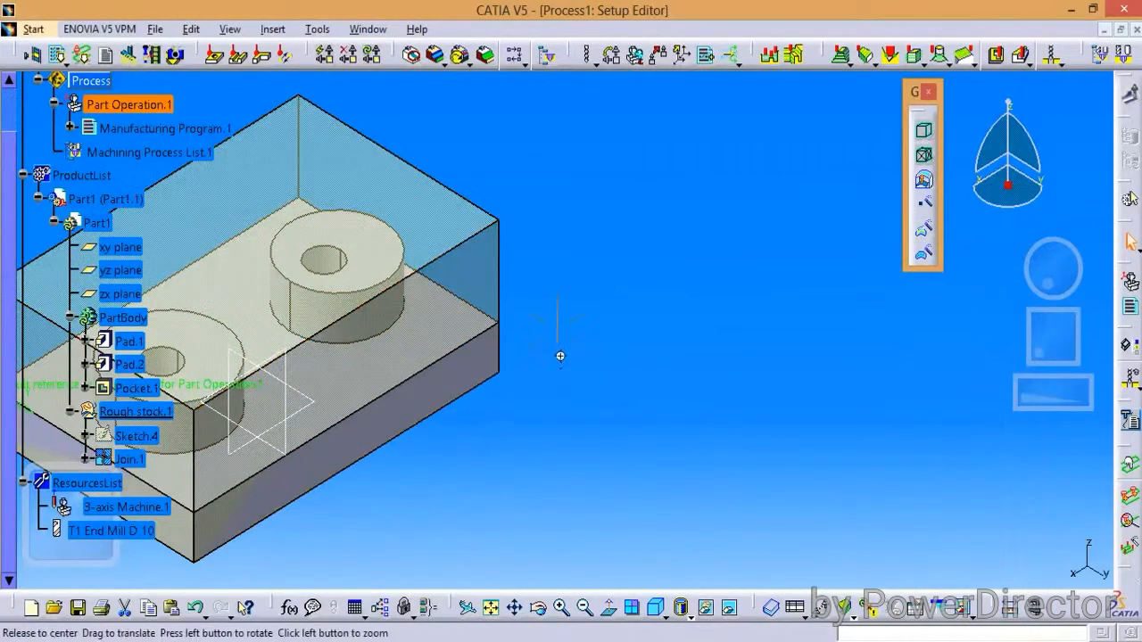
- Play the material-removal video simulation of the tool path for Manufacturing Program.1
middle_drag(560, 356, 845, 357)
click(214, 127)
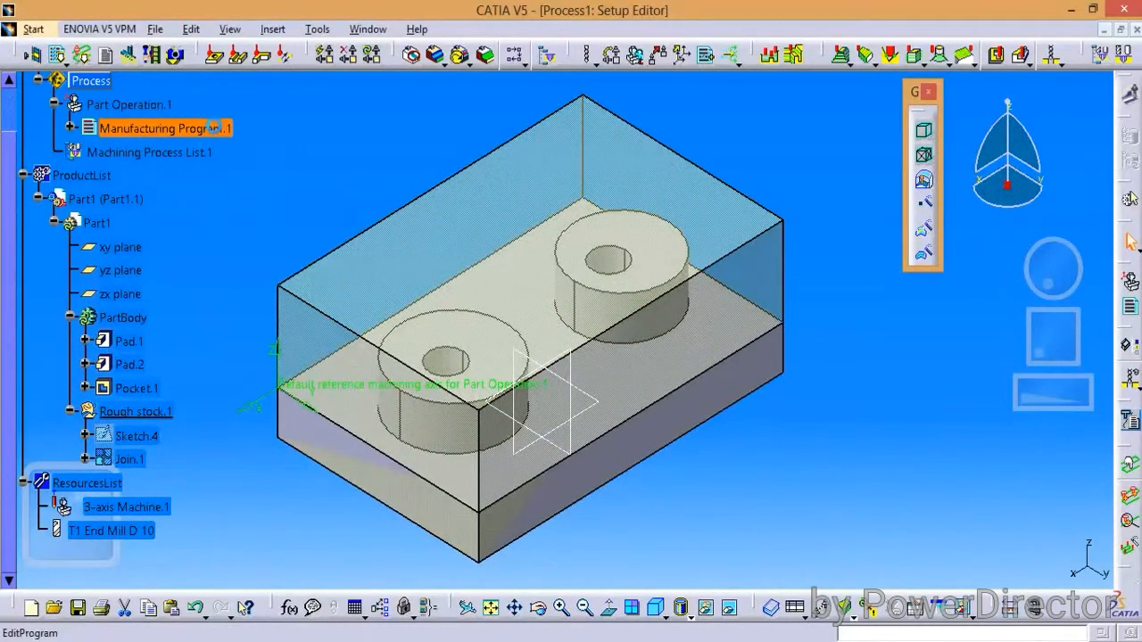
click(1061, 533)
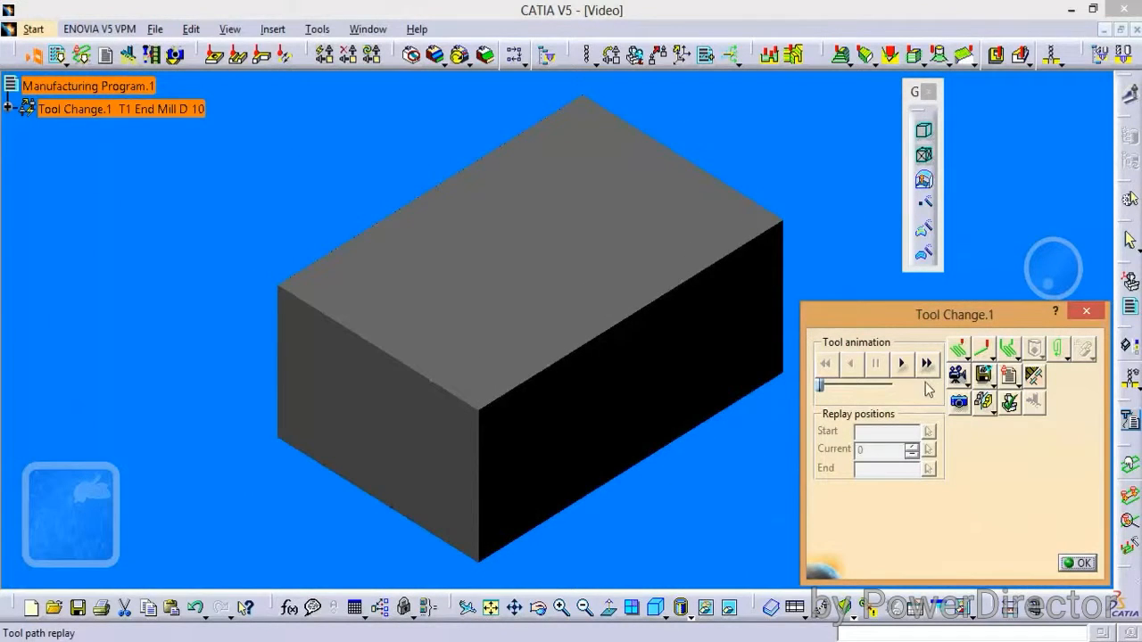
click(903, 366)
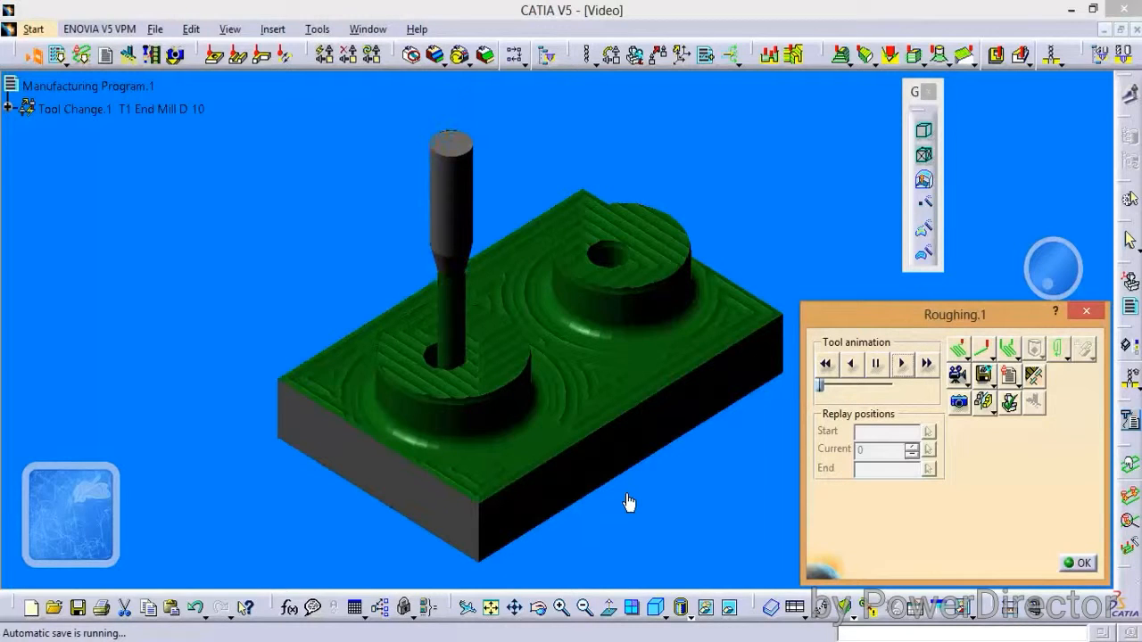
right_click(1015, 544)
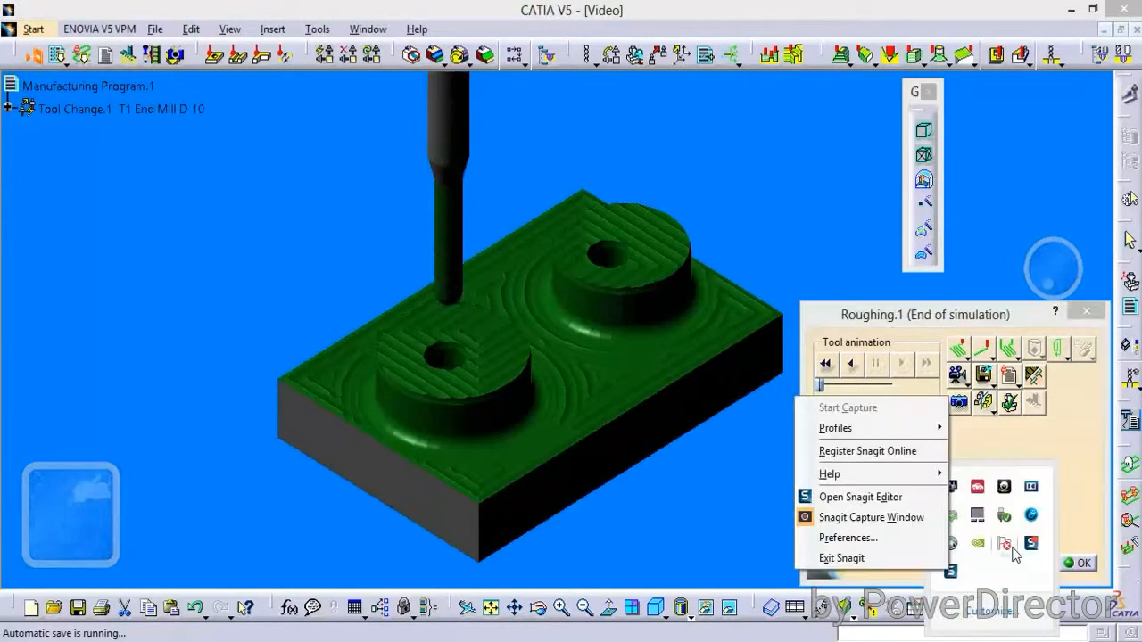